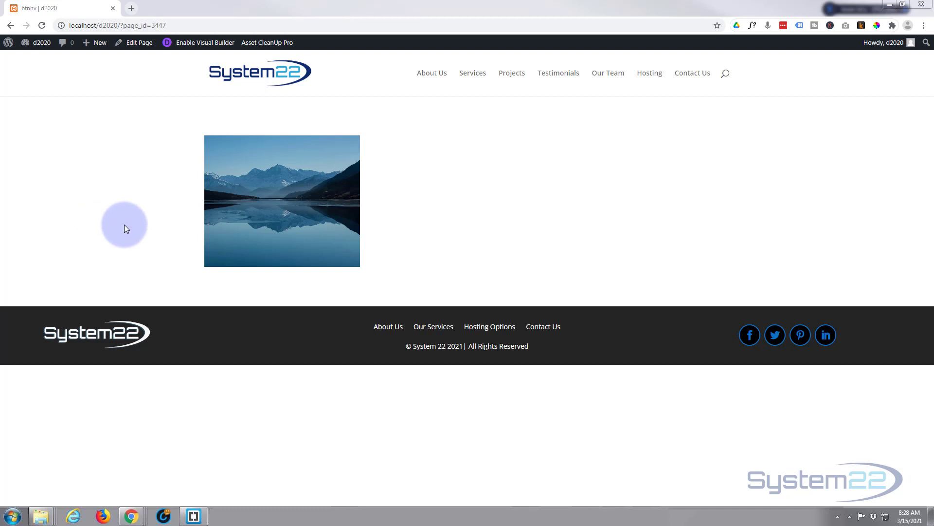
Step: Open the page in the Visual Builder and insert a Call To Action module in the row's third column
{"action": "mouse_move", "coordinate": [219, 208]}
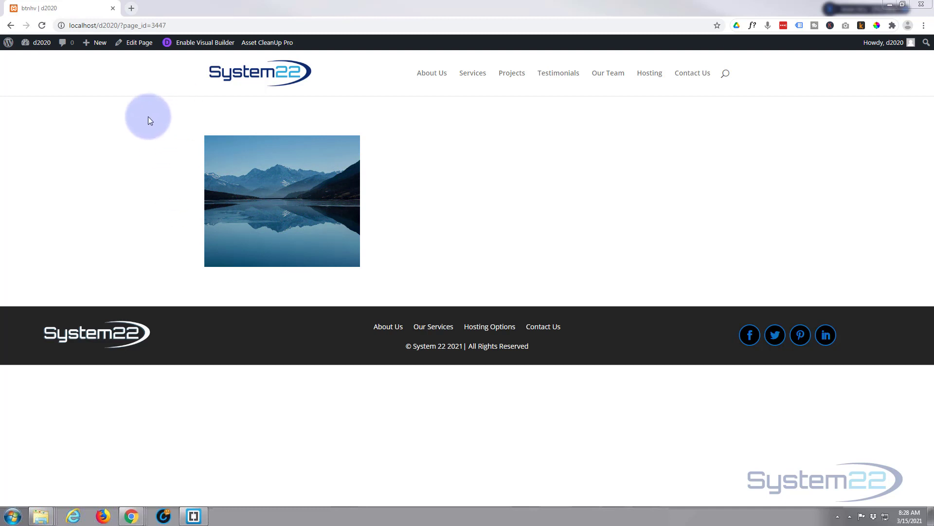
{"action": "left_click", "coordinate": [203, 45]}
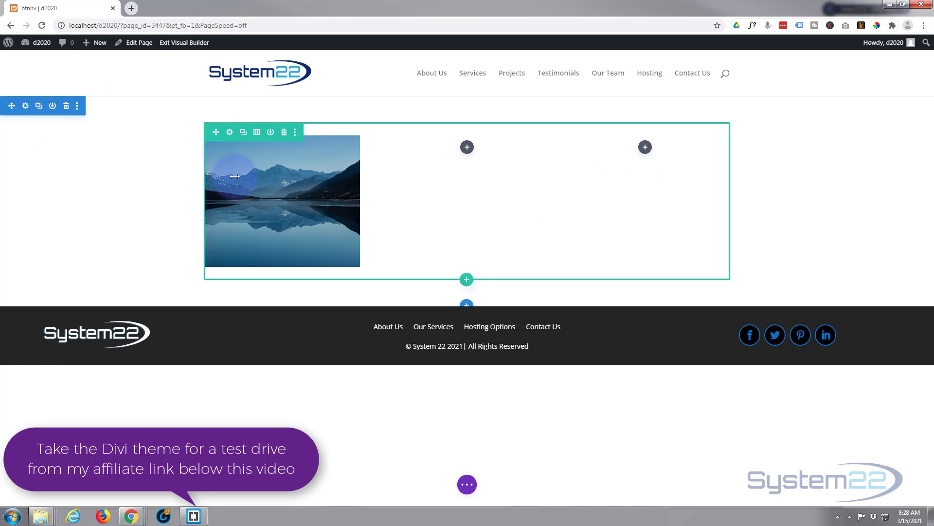
{"action": "left_click", "coordinate": [645, 148]}
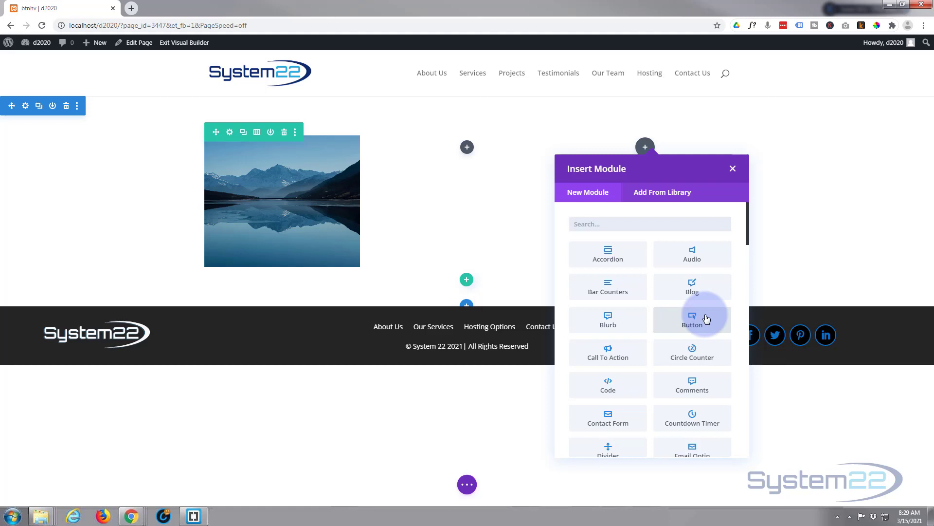
{"action": "left_click", "coordinate": [619, 351]}
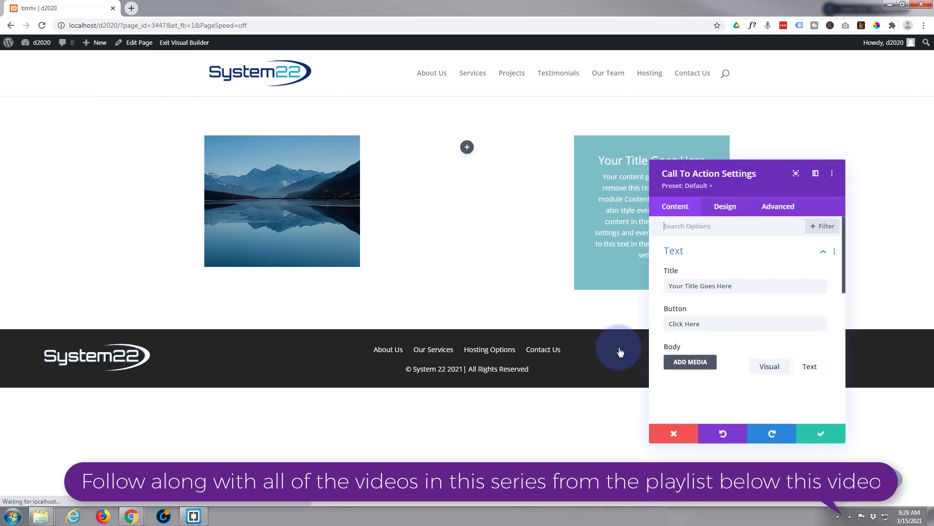
Step: Clear the Call To Action's placeholder title and set its button text to "More Info"
{"action": "left_click_drag", "start_coordinate": [738, 288], "coordinate": [664, 287]}
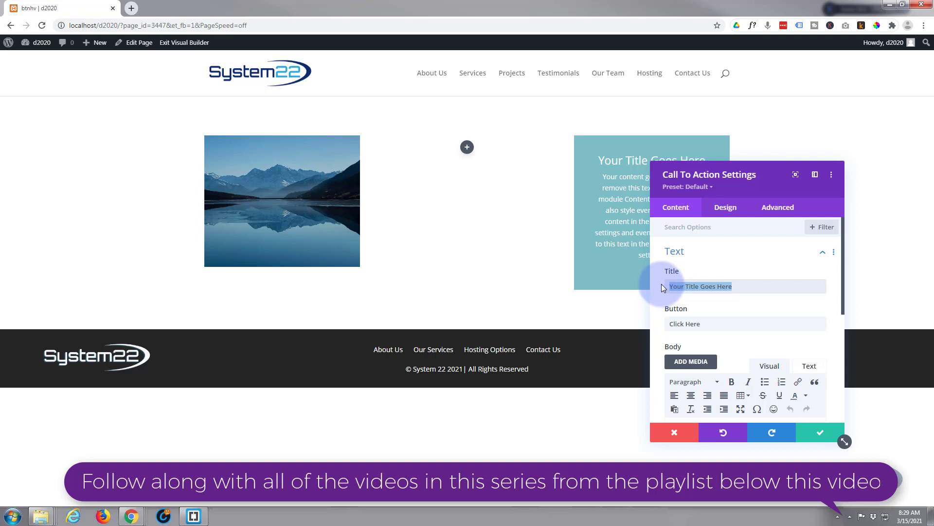
{"action": "key", "text": "BackSpace"}
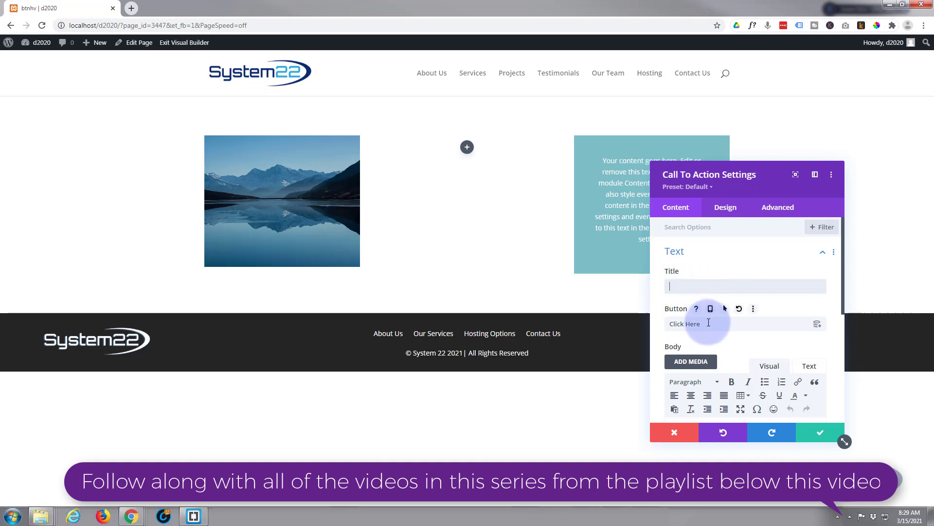
{"action": "left_click_drag", "start_coordinate": [755, 184], "coordinate": [488, 127]}
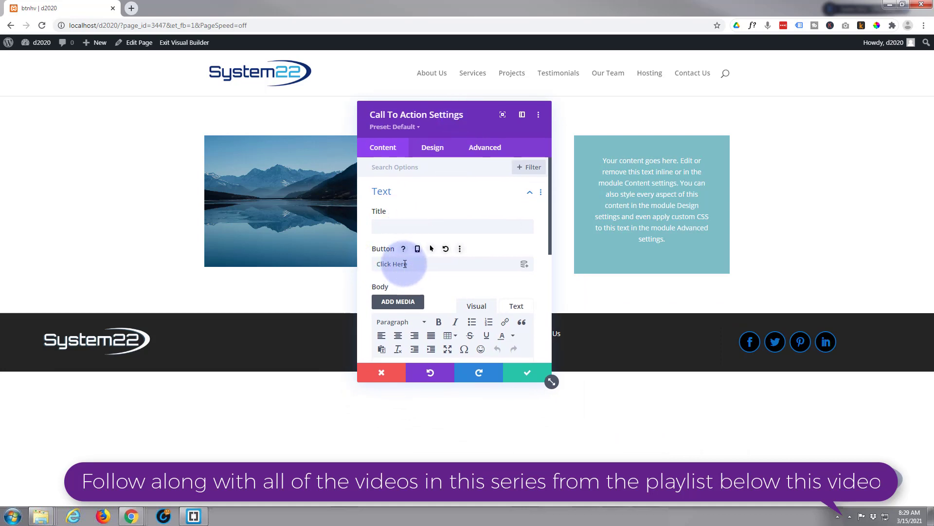
{"action": "left_click_drag", "start_coordinate": [404, 264], "coordinate": [375, 264]}
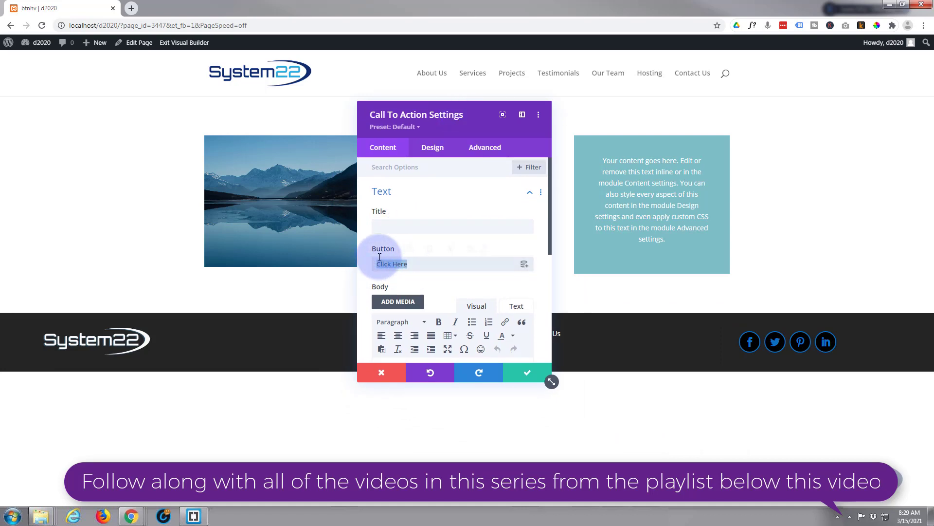
{"action": "type", "text": "More Info"}
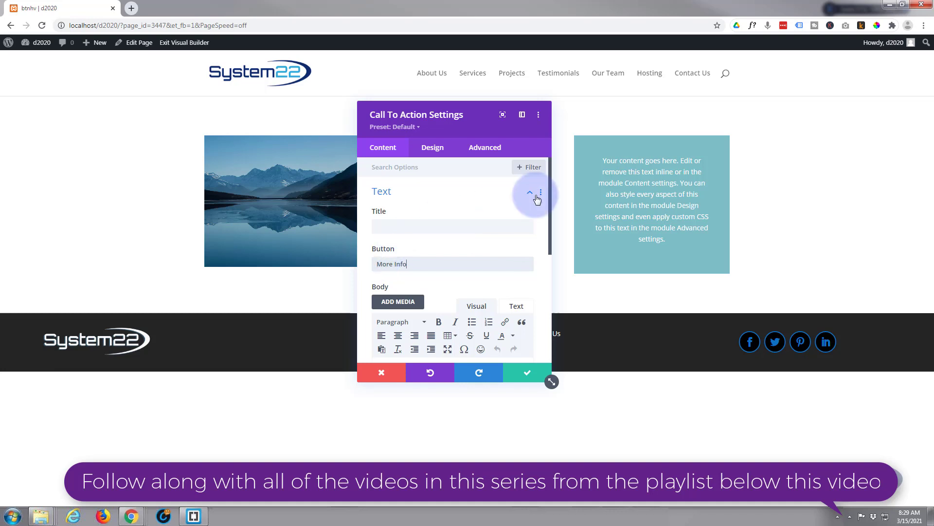
Step: Delete all of the placeholder body text from the Call To Action module
{"action": "scroll", "coordinate": [531, 195], "scroll_direction": "down", "scroll_amount": 3}
{"action": "left_click_drag", "start_coordinate": [488, 287], "coordinate": [376, 222]}
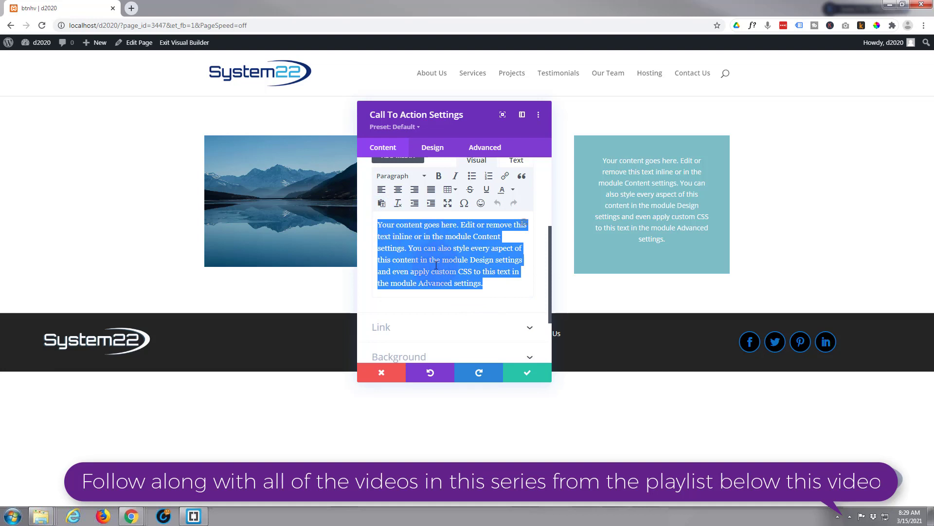
{"action": "key", "text": "BackSpace"}
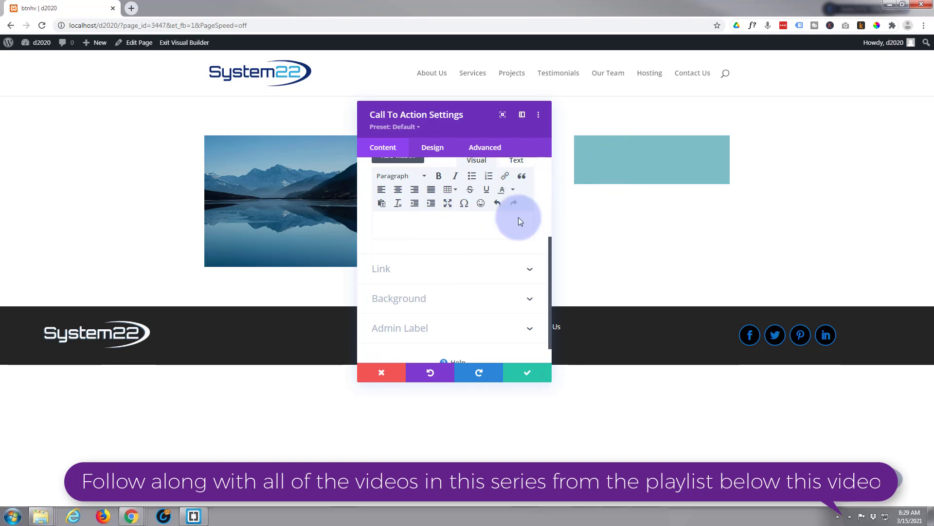
Step: Set the button link URL to "#" with the link target In The Same Window
{"action": "left_click", "coordinate": [460, 269]}
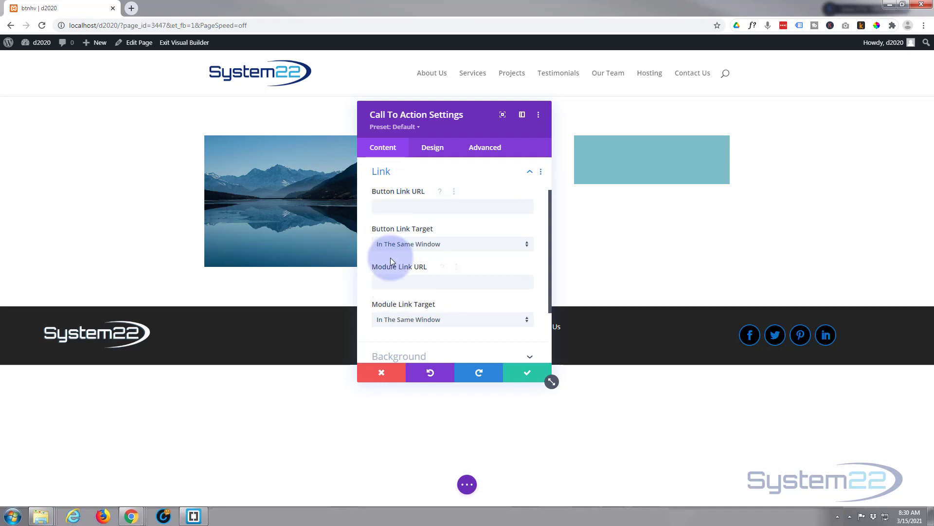
{"action": "left_click", "coordinate": [383, 207]}
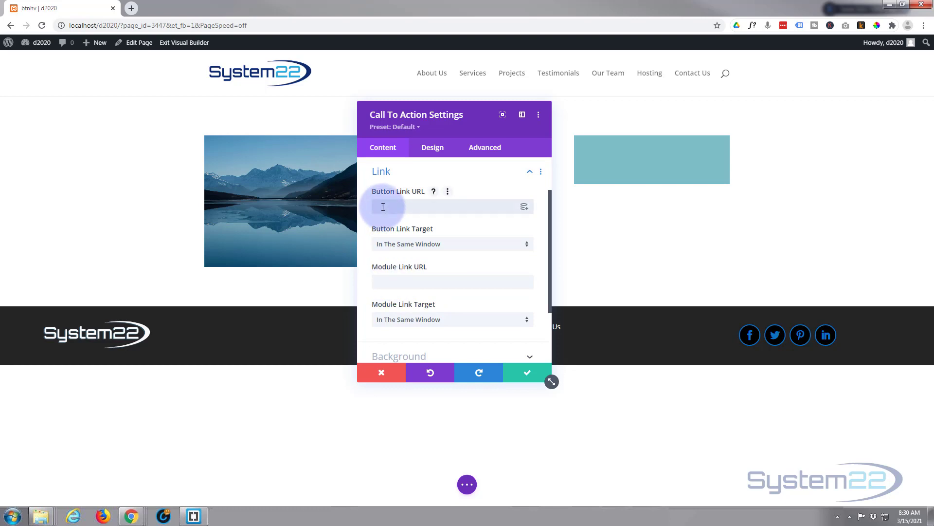
{"action": "type", "text": "#"}
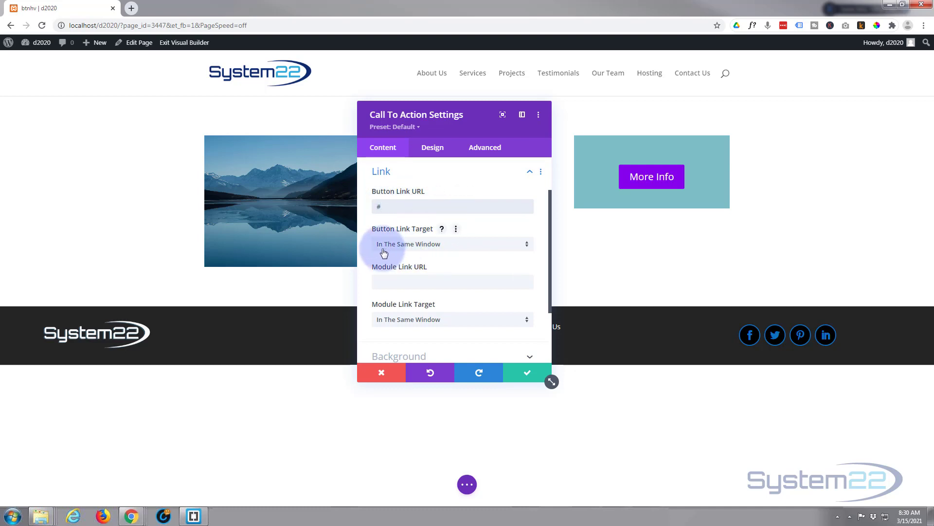
{"action": "left_click", "coordinate": [467, 245]}
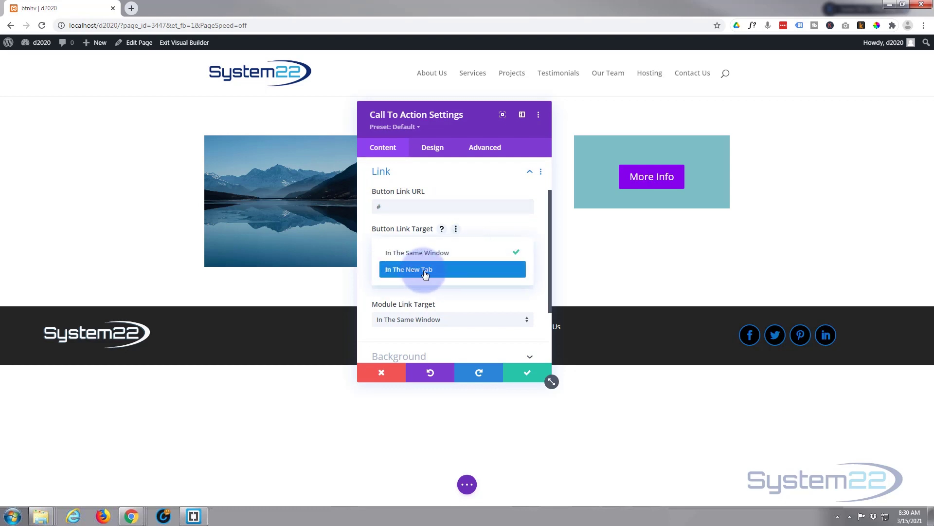
{"action": "left_click", "coordinate": [378, 253]}
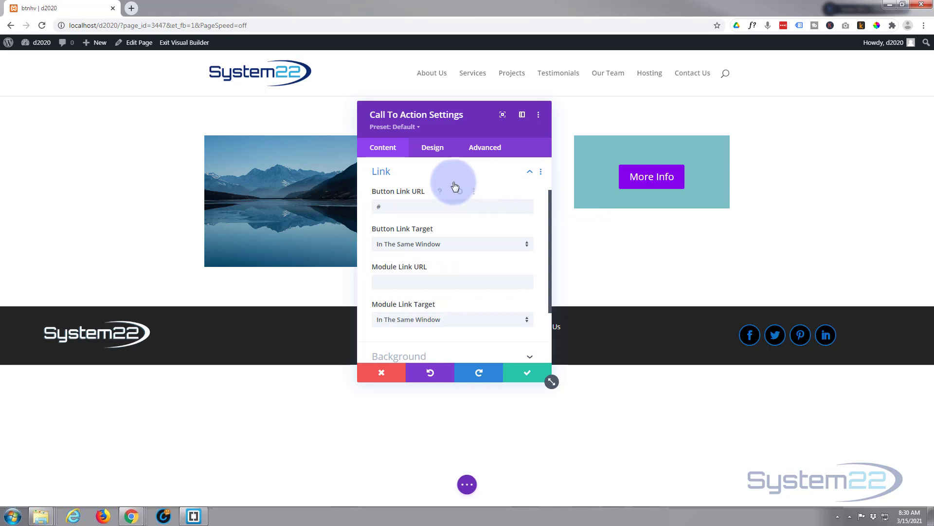
Step: Set the module's top padding to 100px, copy it to the bottom padding, and unlink the two values
{"action": "left_click", "coordinate": [431, 149]}
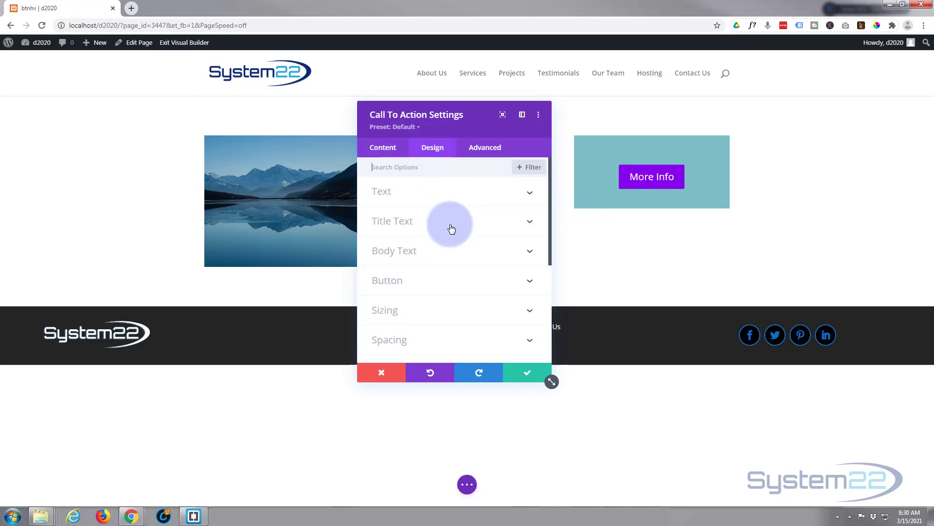
{"action": "scroll", "coordinate": [451, 223], "scroll_direction": "down", "scroll_amount": 3}
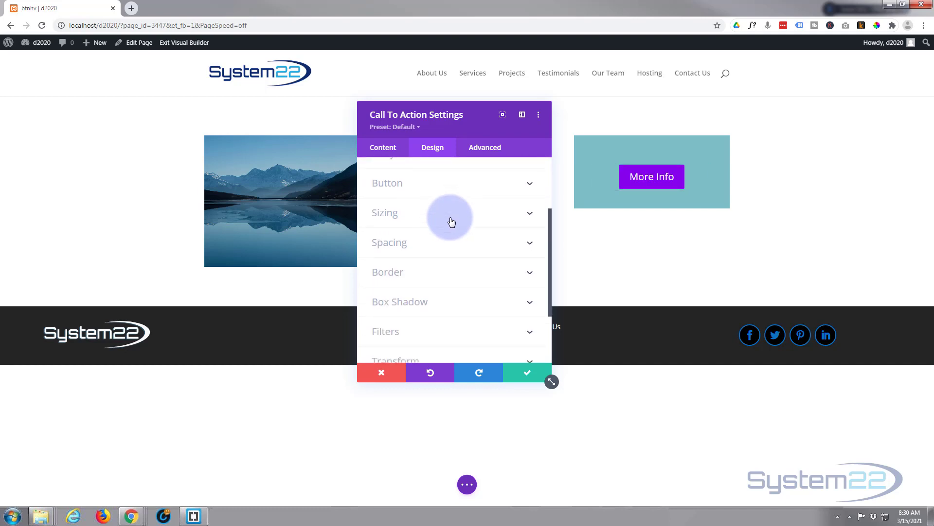
{"action": "left_click", "coordinate": [420, 242]}
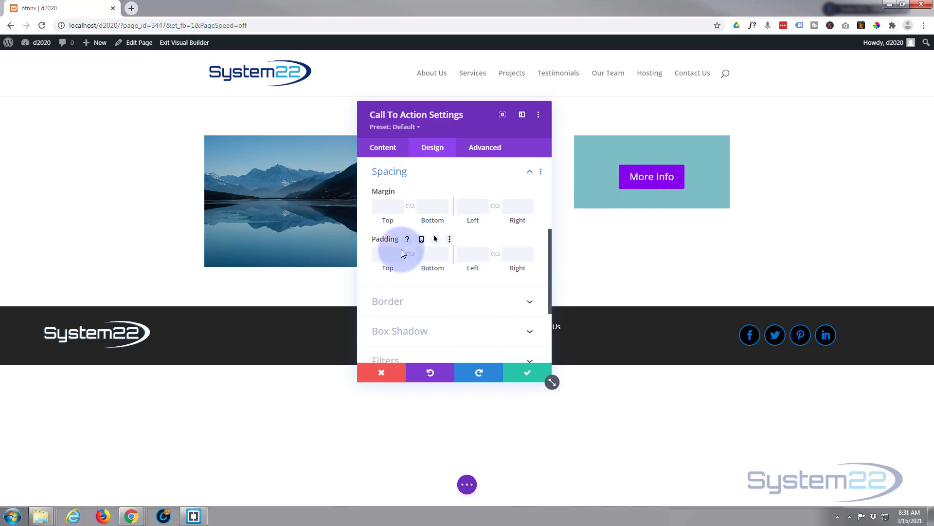
{"action": "left_click", "coordinate": [382, 253]}
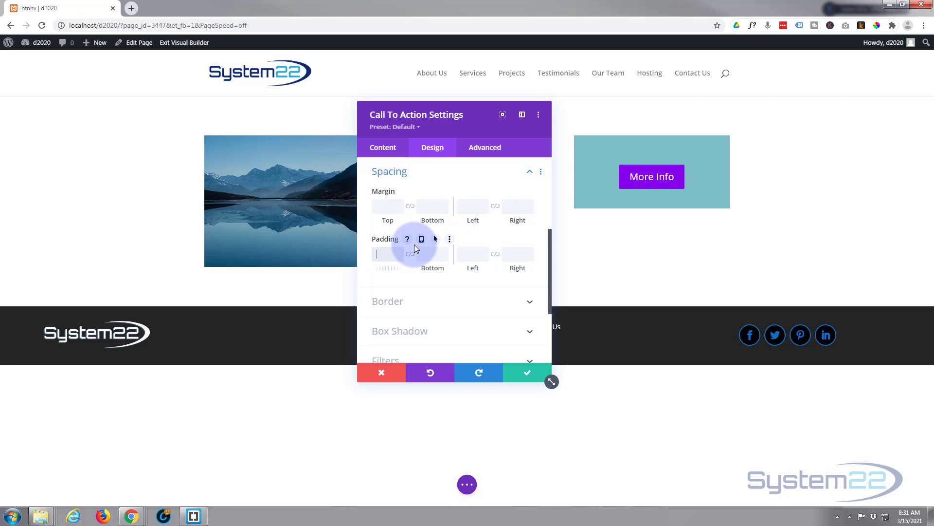
{"action": "type", "text": "100"}
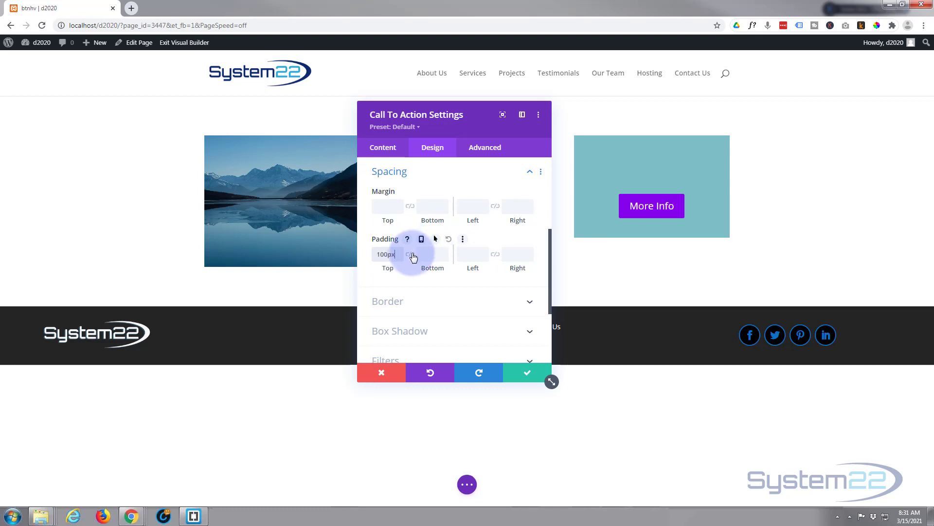
{"action": "left_click", "coordinate": [410, 255]}
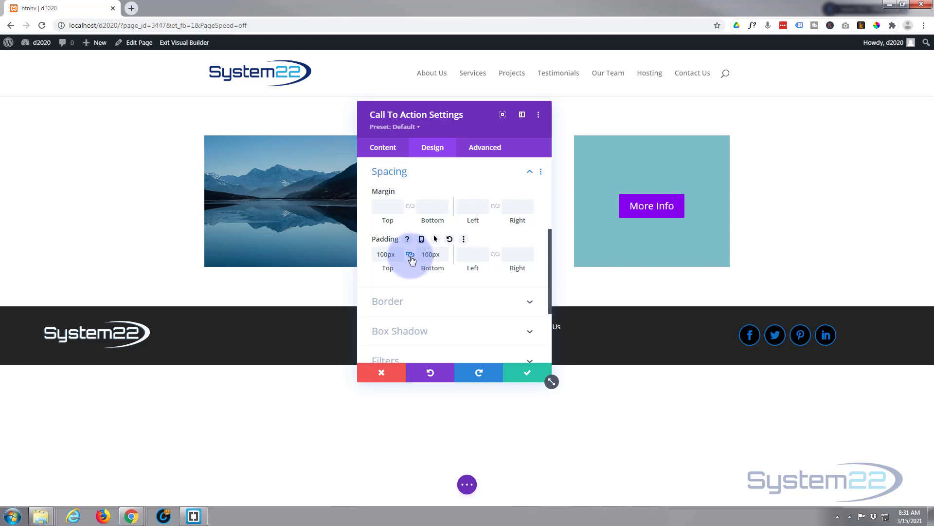
{"action": "left_click", "coordinate": [411, 255]}
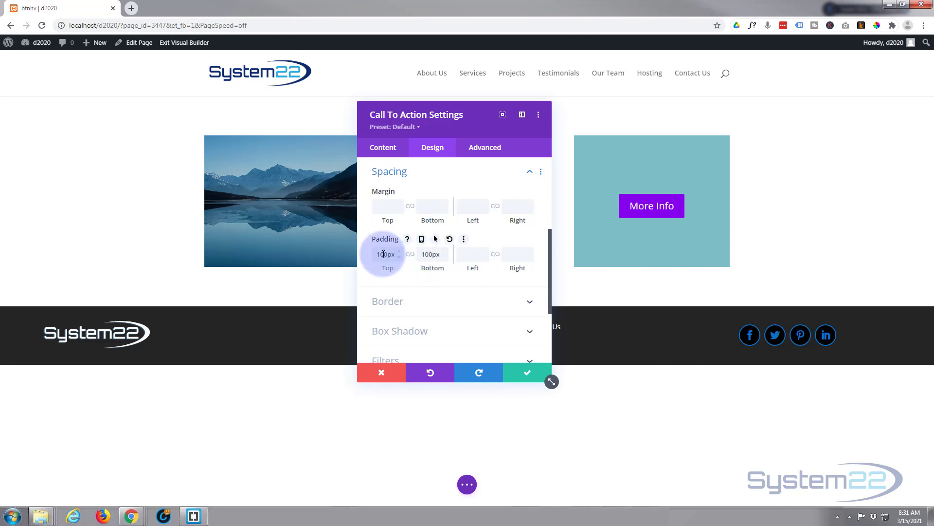
Step: Set the module's top padding to 200px and its bottom padding to 20px
{"action": "left_click_drag", "start_coordinate": [377, 254], "coordinate": [381, 255]}
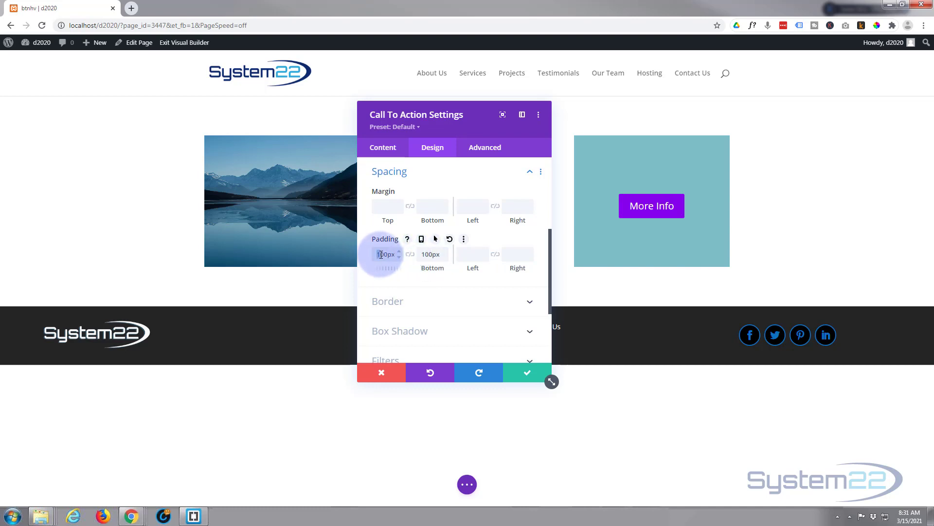
{"action": "type", "text": "2"}
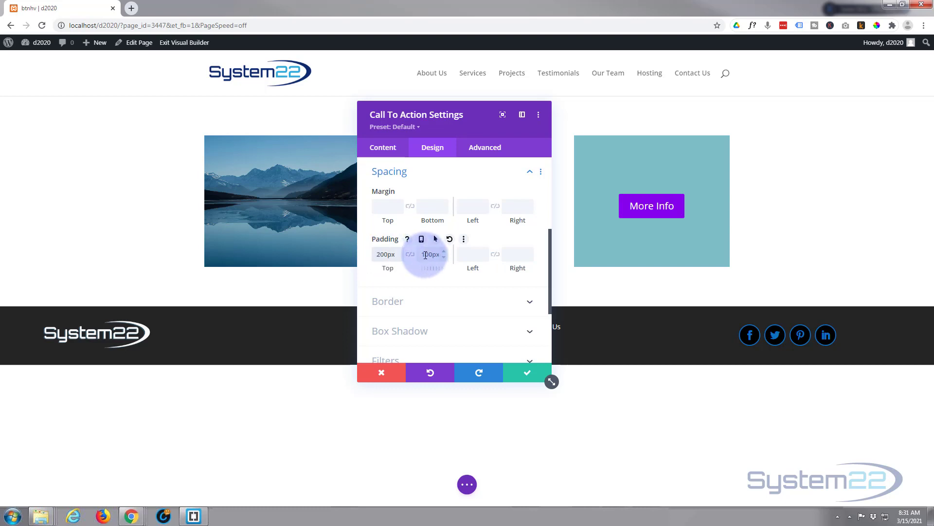
{"action": "left_click_drag", "start_coordinate": [423, 254], "coordinate": [430, 254]}
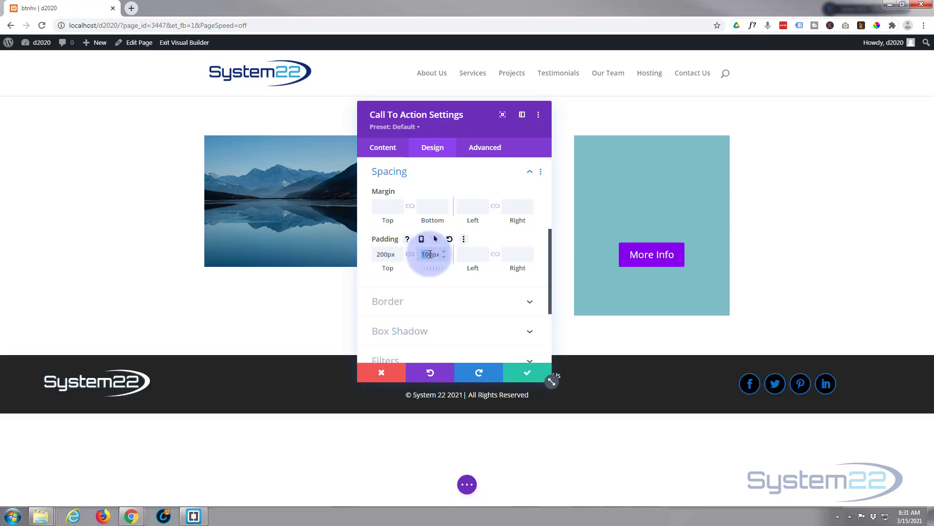
{"action": "type", "text": "2"}
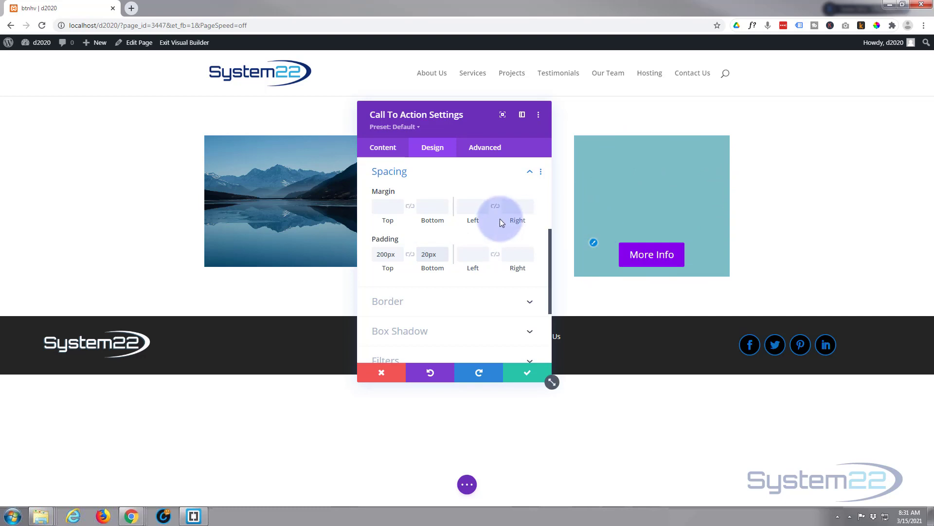
Step: Remove the teal background color from the Call To Action module
{"action": "left_click", "coordinate": [384, 152]}
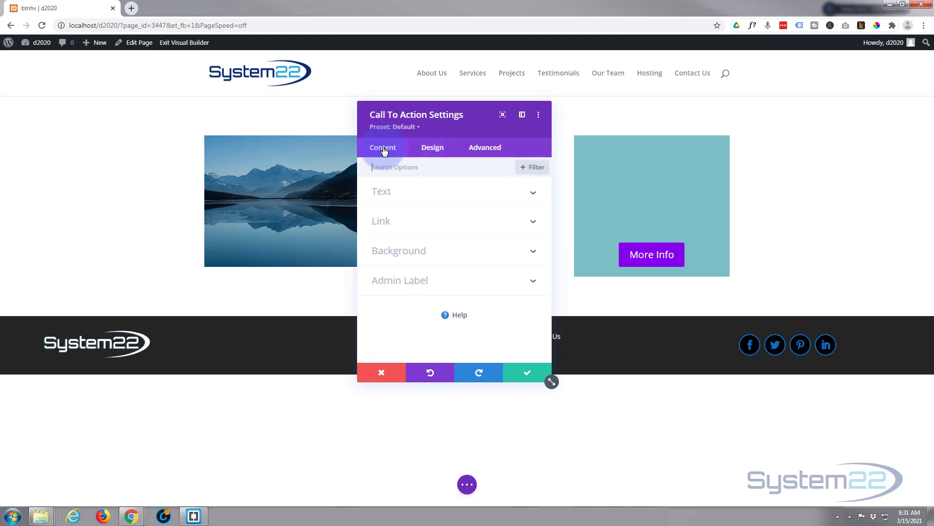
{"action": "left_click", "coordinate": [443, 251]}
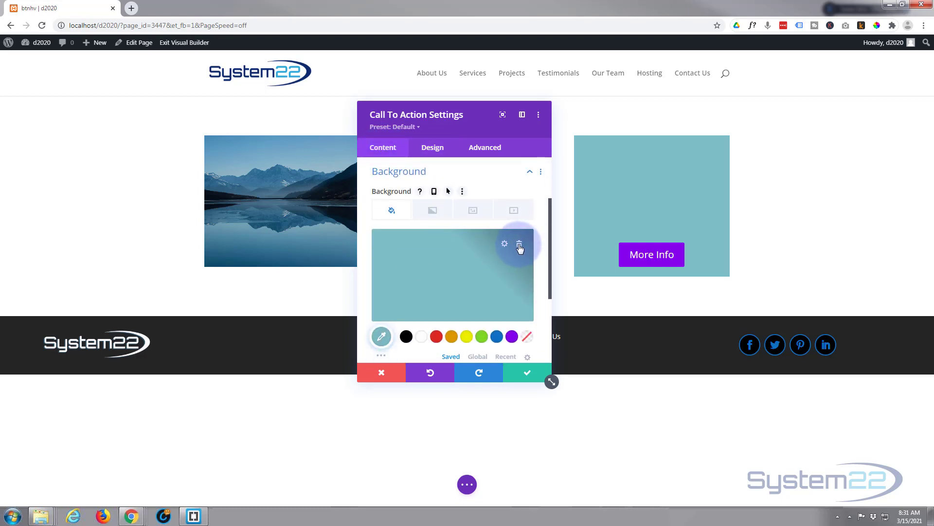
{"action": "left_click", "coordinate": [519, 245]}
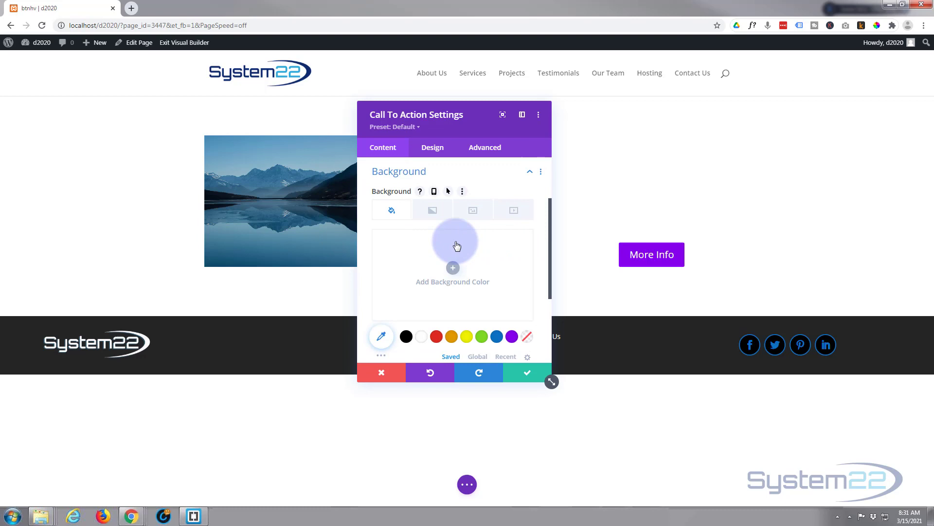
Step: Add the blue mountain lake photo from the media library as the module's background image
{"action": "left_click", "coordinate": [473, 210]}
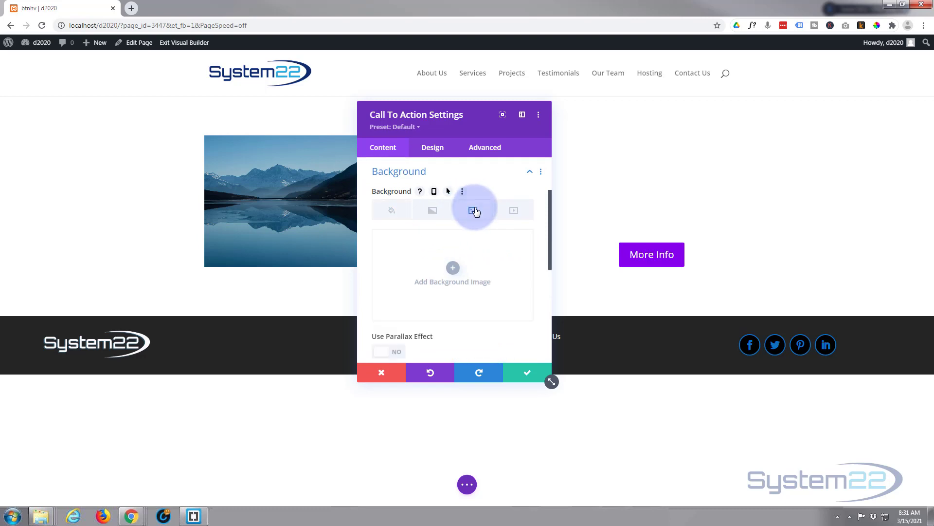
{"action": "left_click", "coordinate": [453, 268]}
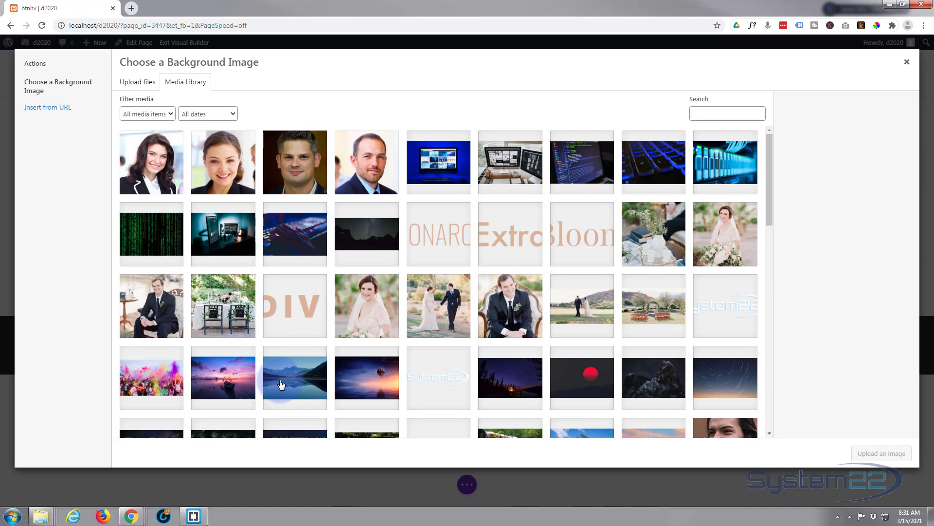
{"action": "left_click", "coordinate": [281, 385]}
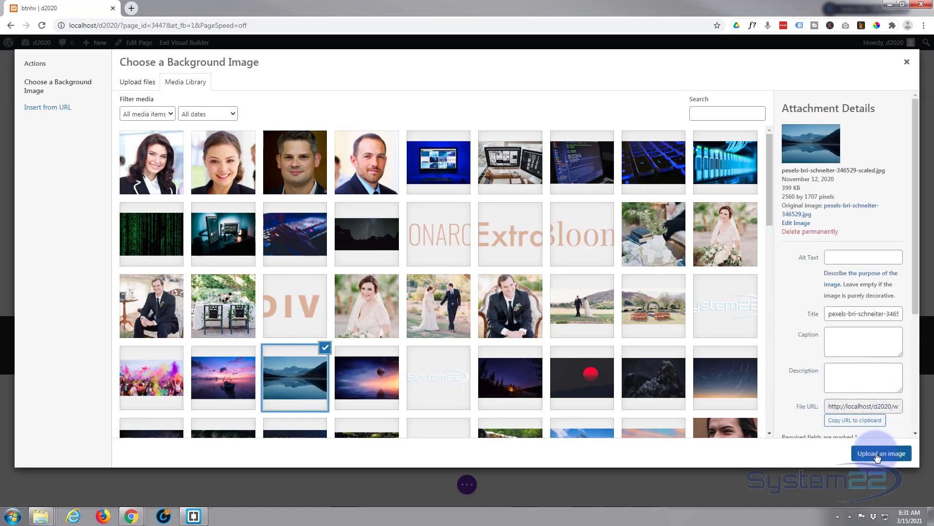
{"action": "left_click", "coordinate": [878, 454]}
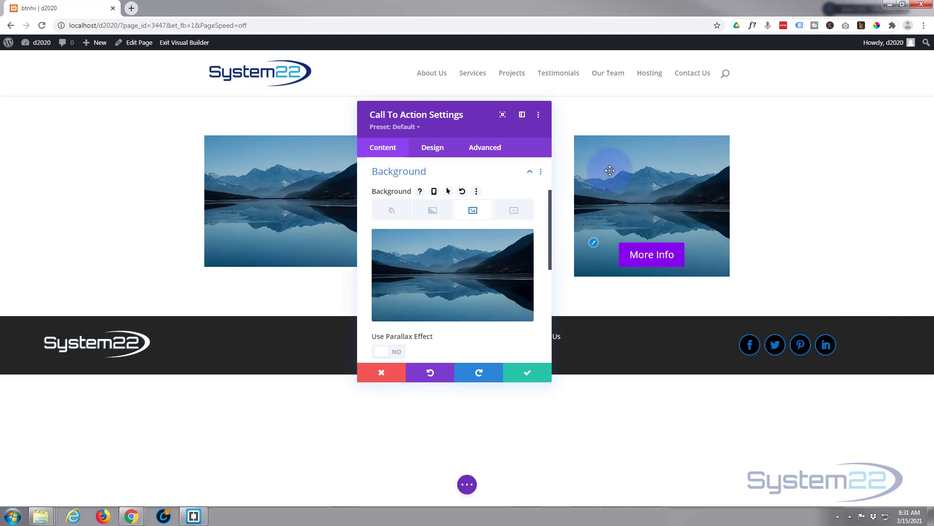
Step: Enable custom styles for the Call To Action module's button
{"action": "left_click", "coordinate": [435, 151]}
{"action": "left_click", "coordinate": [450, 282]}
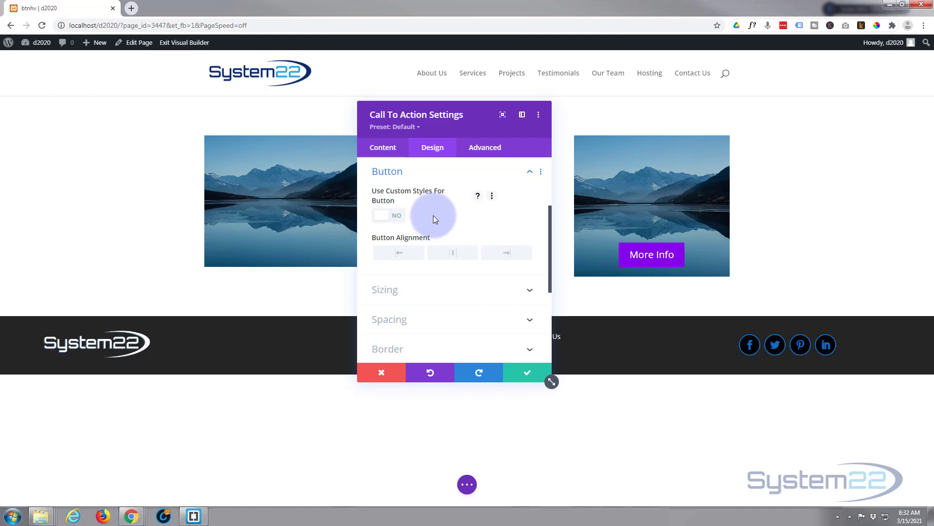
{"action": "left_click", "coordinate": [395, 217]}
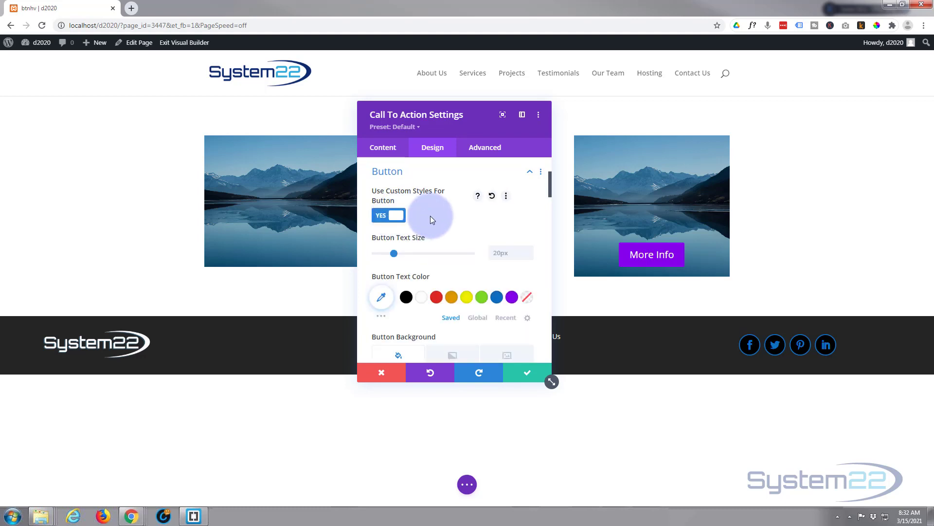
Step: Give the button a semi-transparent black background of rgba(0,0,0,0.48)
{"action": "scroll", "coordinate": [429, 215], "scroll_direction": "down", "scroll_amount": 2}
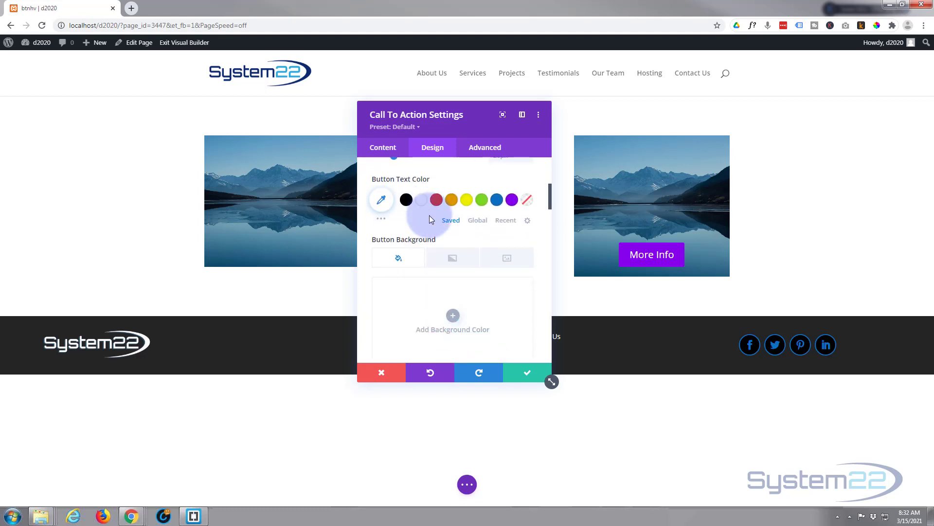
{"action": "scroll", "coordinate": [429, 215], "scroll_direction": "up", "scroll_amount": 1}
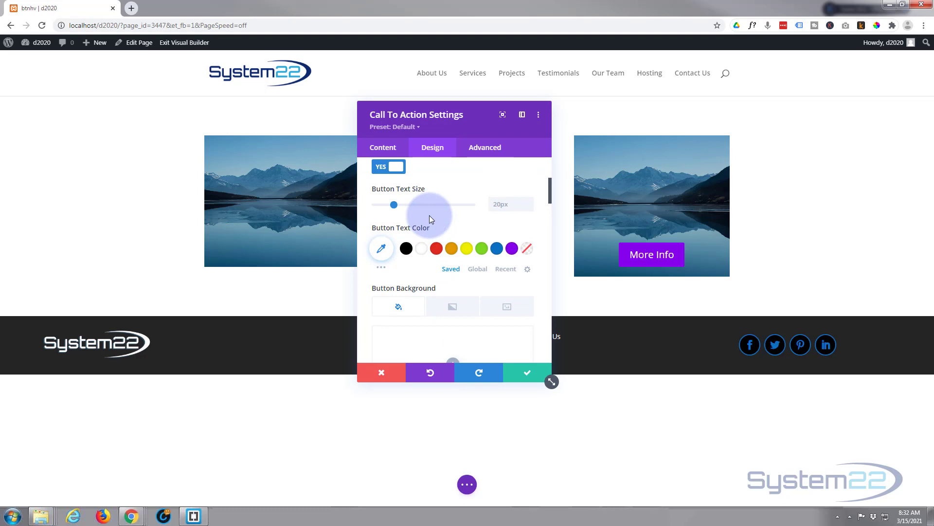
{"action": "scroll", "coordinate": [429, 215], "scroll_direction": "down", "scroll_amount": 2}
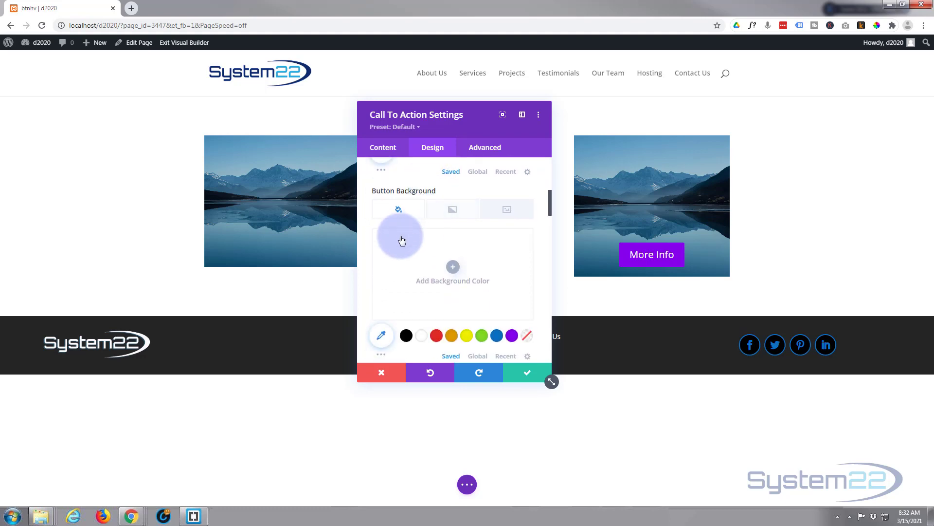
{"action": "left_click", "coordinate": [407, 337]}
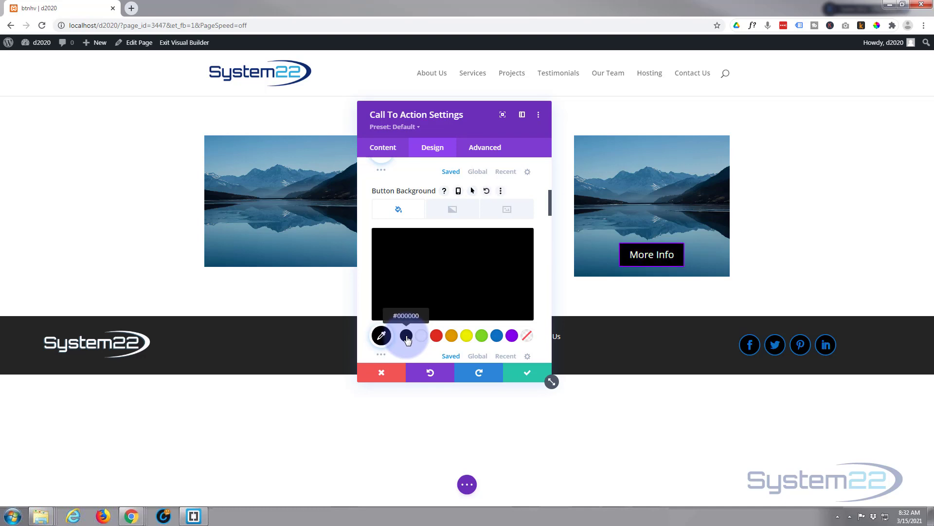
{"action": "left_click", "coordinate": [461, 291]}
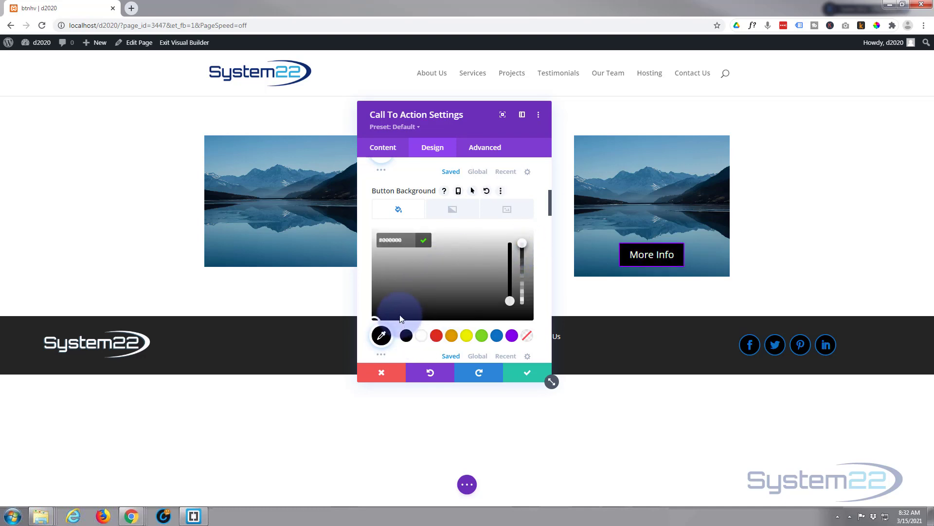
{"action": "left_click_drag", "start_coordinate": [526, 244], "coordinate": [523, 279]}
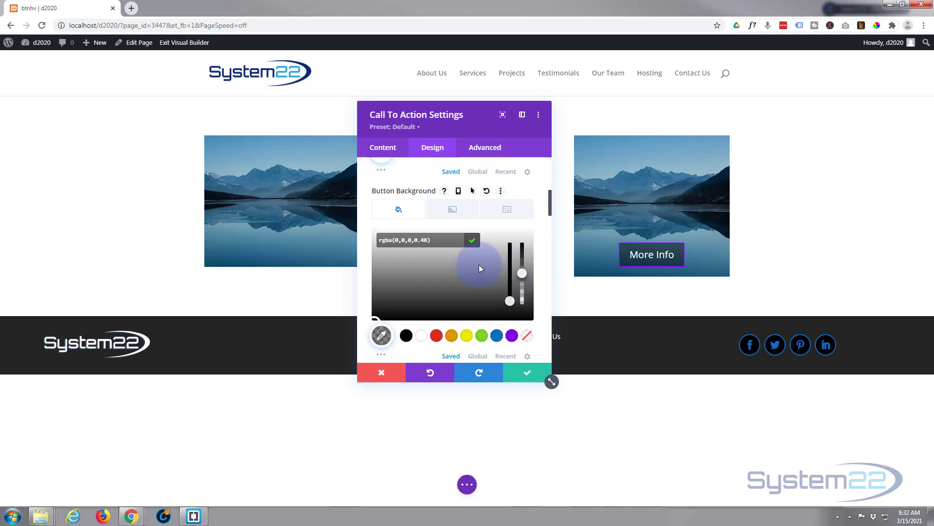
Step: Set the button's border color to white (#ffffff), enable hover options for it, and show its hover color setting
{"action": "scroll", "coordinate": [479, 269], "scroll_direction": "down", "scroll_amount": 3}
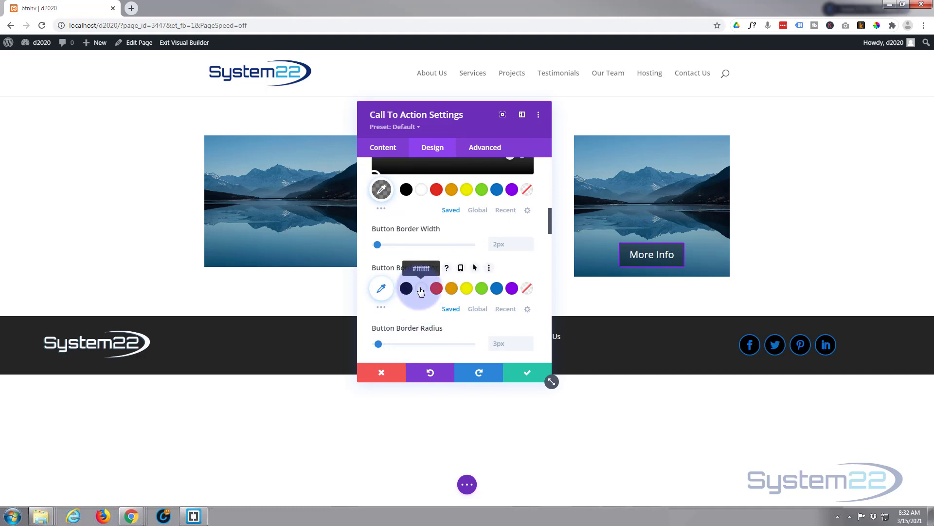
{"action": "left_click", "coordinate": [421, 291]}
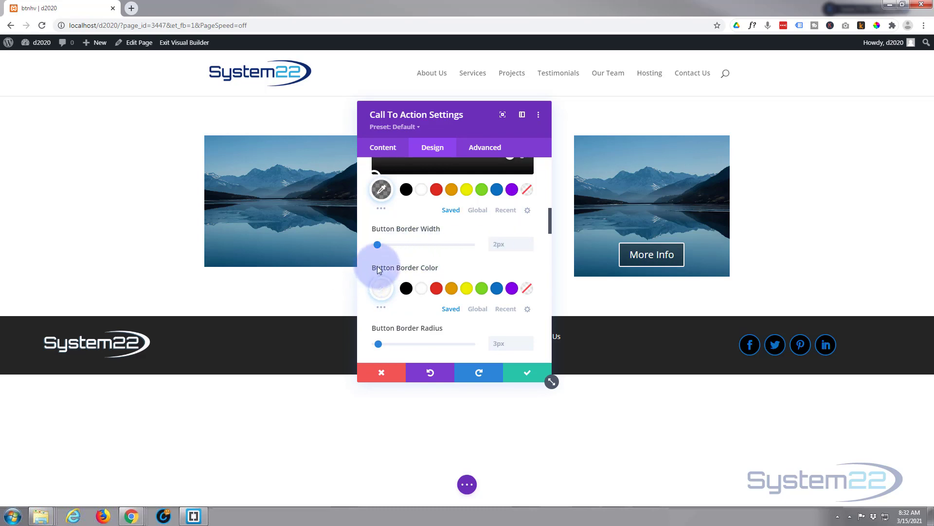
{"action": "mouse_move", "coordinate": [378, 267]}
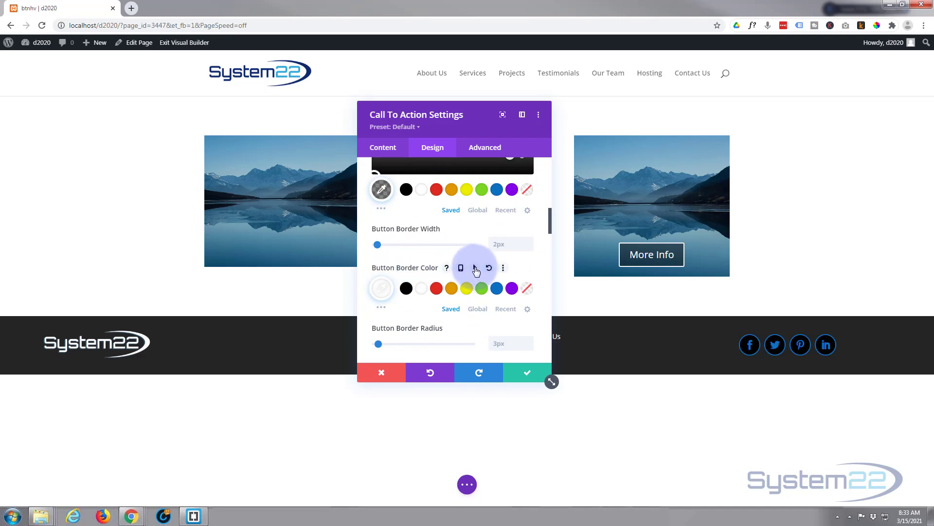
{"action": "left_click", "coordinate": [475, 268]}
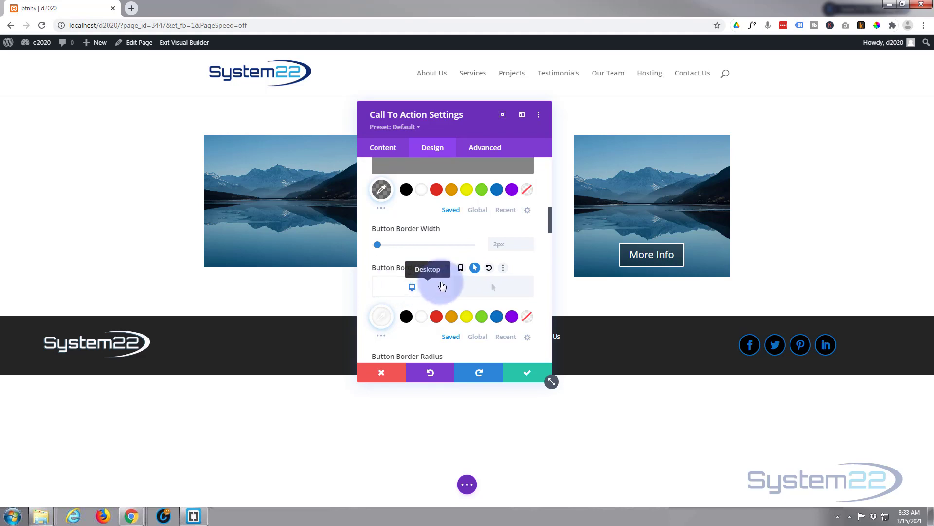
{"action": "left_click", "coordinate": [490, 290]}
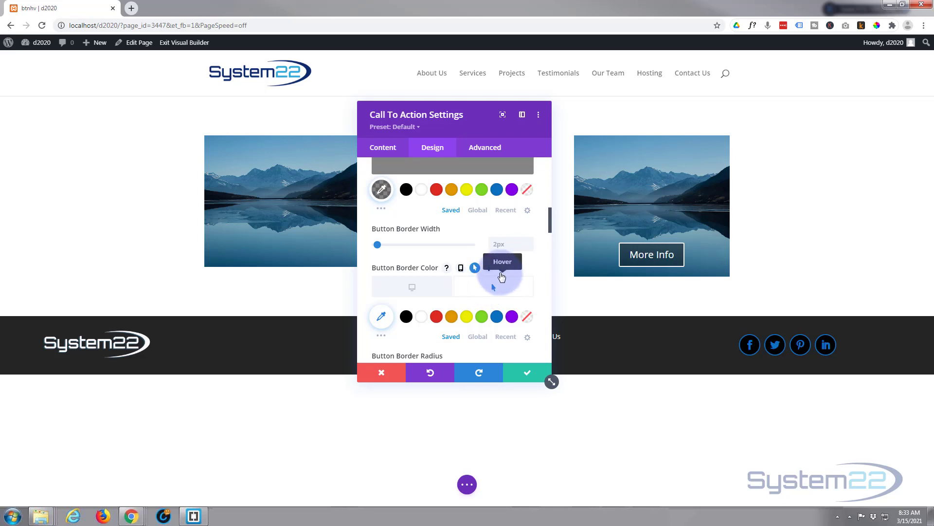
Step: Try a 30px top padding on the button and clear the value again
{"action": "scroll", "coordinate": [462, 240], "scroll_direction": "down", "scroll_amount": 2}
{"action": "scroll", "coordinate": [462, 239], "scroll_direction": "down", "scroll_amount": 8}
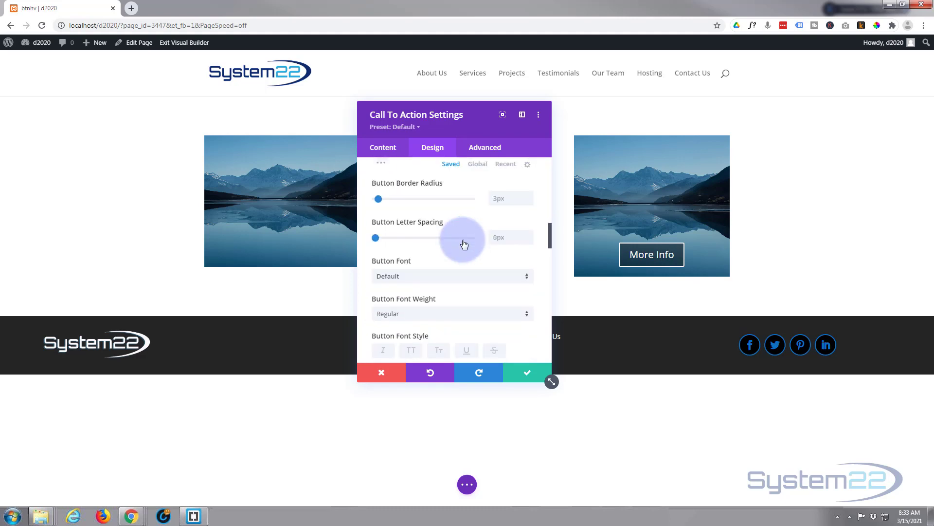
{"action": "scroll", "coordinate": [465, 245], "scroll_direction": "down", "scroll_amount": 8}
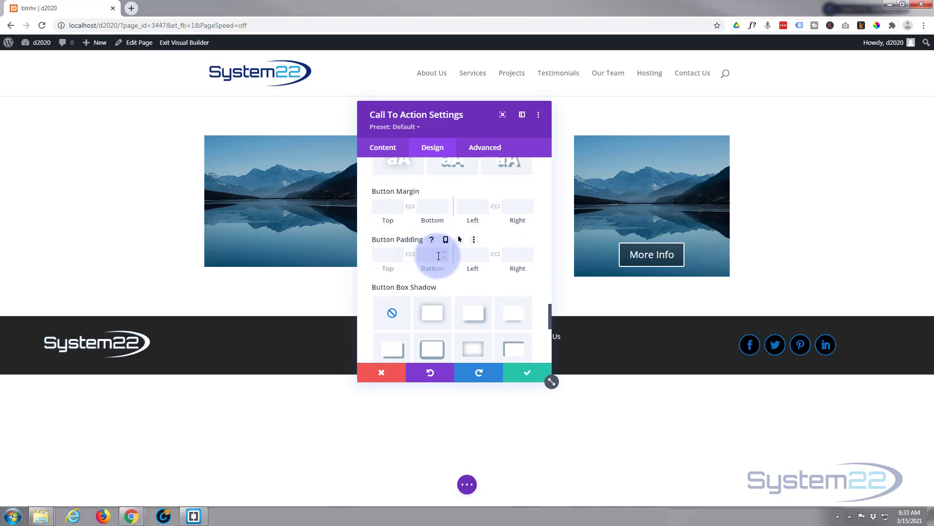
{"action": "left_click", "coordinate": [383, 254]}
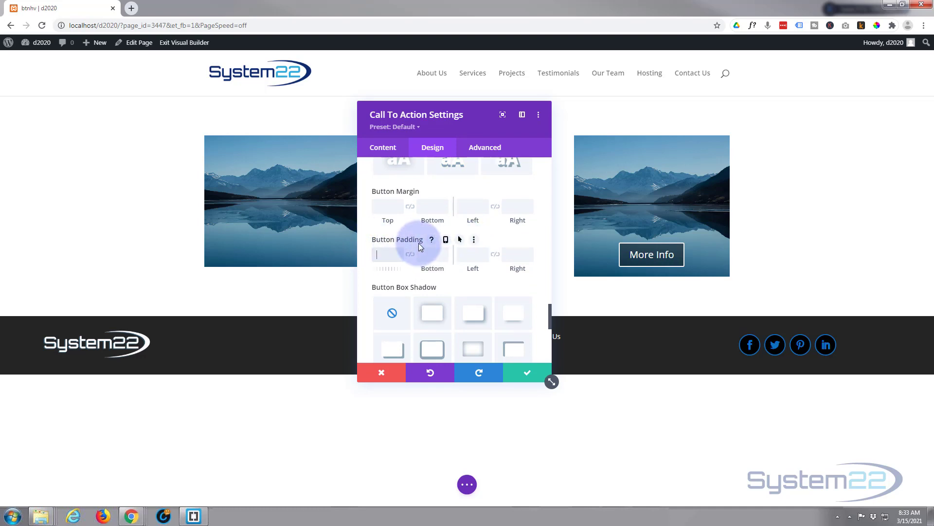
{"action": "type", "text": "30"}
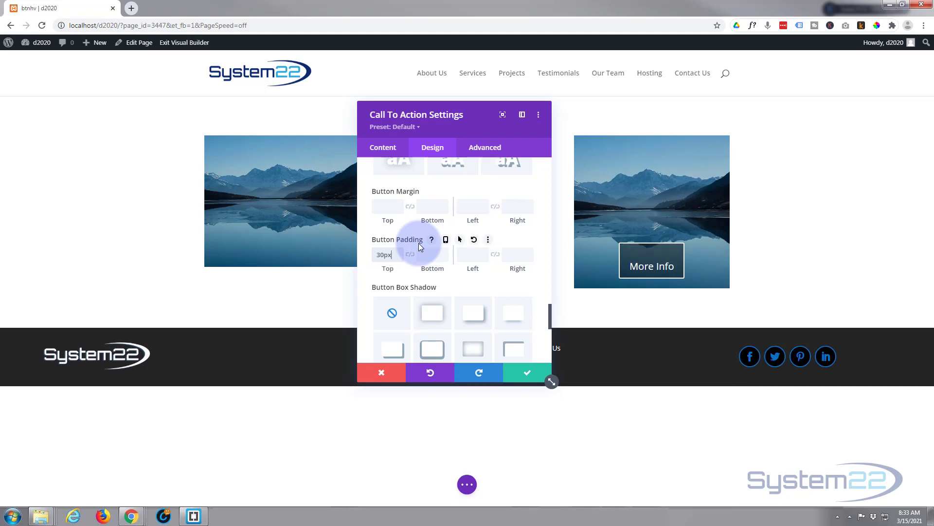
{"action": "left_click", "coordinate": [390, 255]}
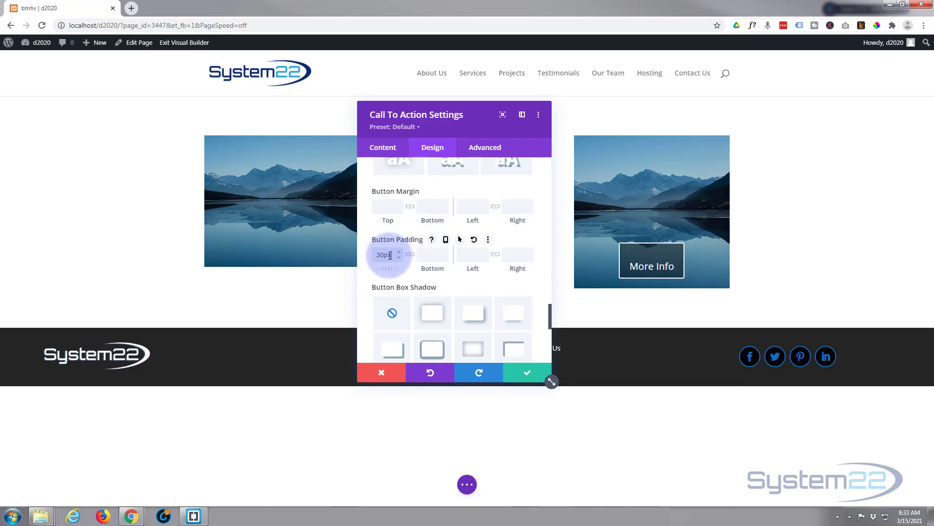
{"action": "double_click", "coordinate": [393, 254]}
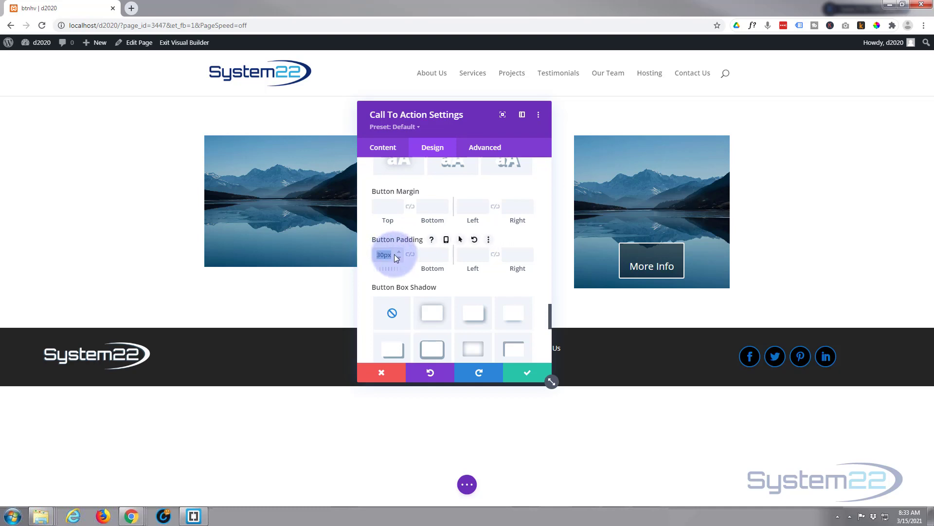
{"action": "key", "text": "BackSpace"}
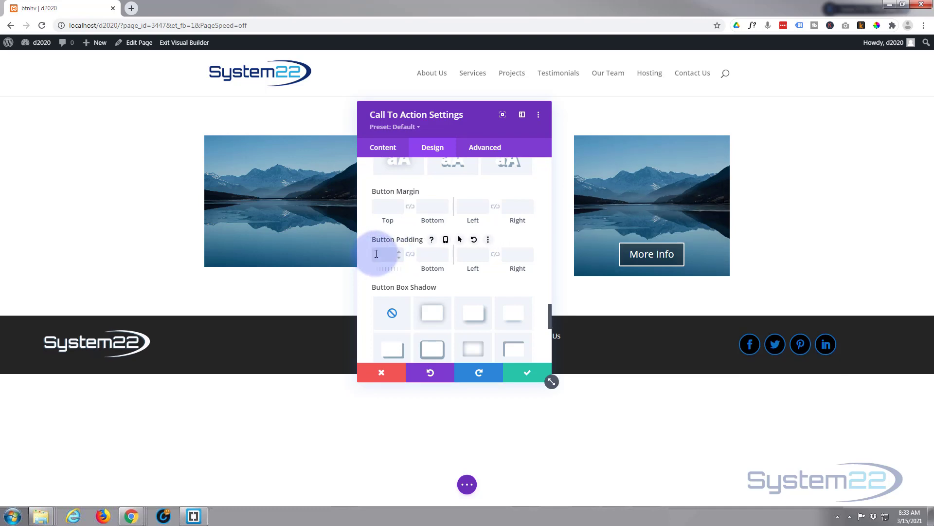
Step: Try linked left and right padding of 50px on the button and clear both values
{"action": "left_click", "coordinate": [470, 254]}
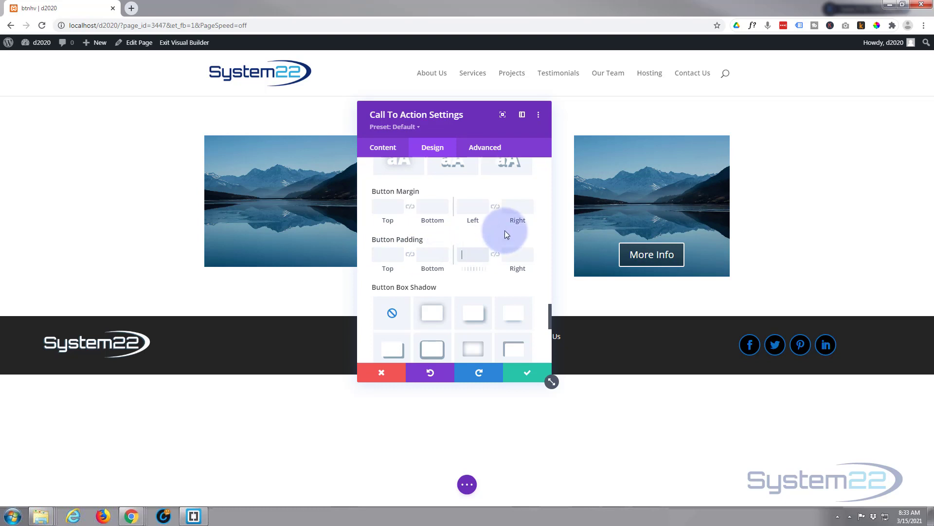
{"action": "type", "text": "50px"}
{"action": "left_click", "coordinate": [495, 255]}
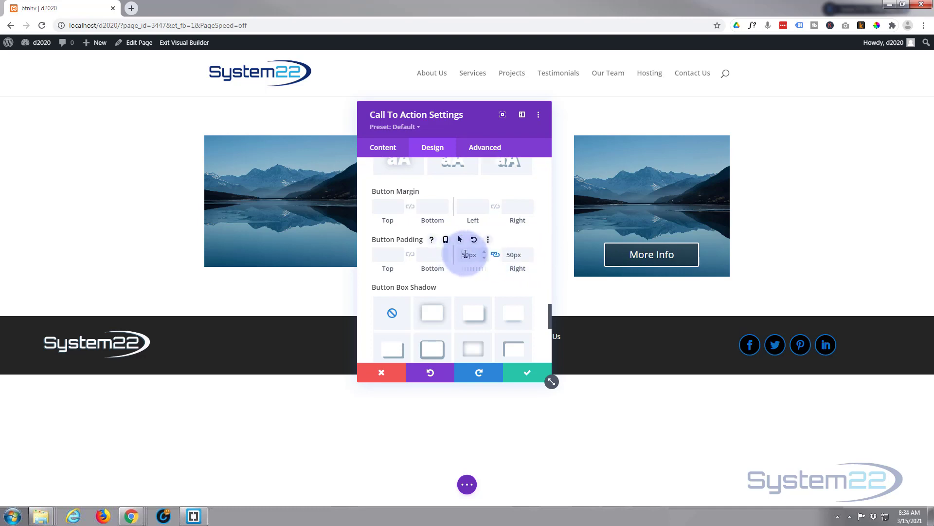
{"action": "double_click", "coordinate": [477, 255]}
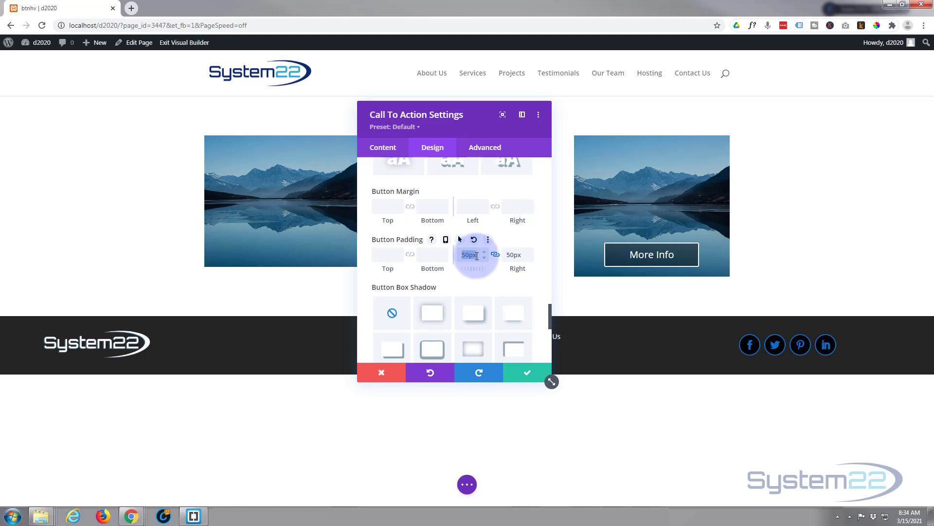
{"action": "key", "text": "BackSpace"}
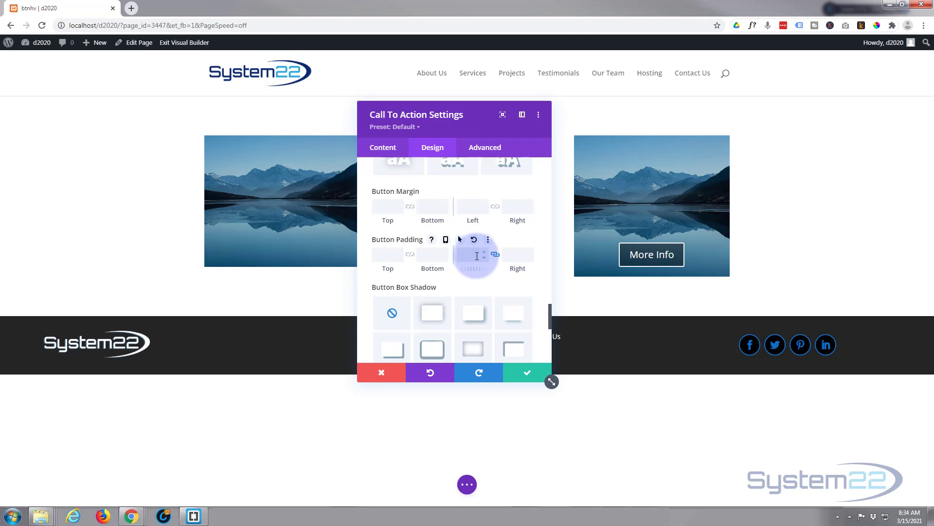
{"action": "left_click", "coordinate": [495, 243]}
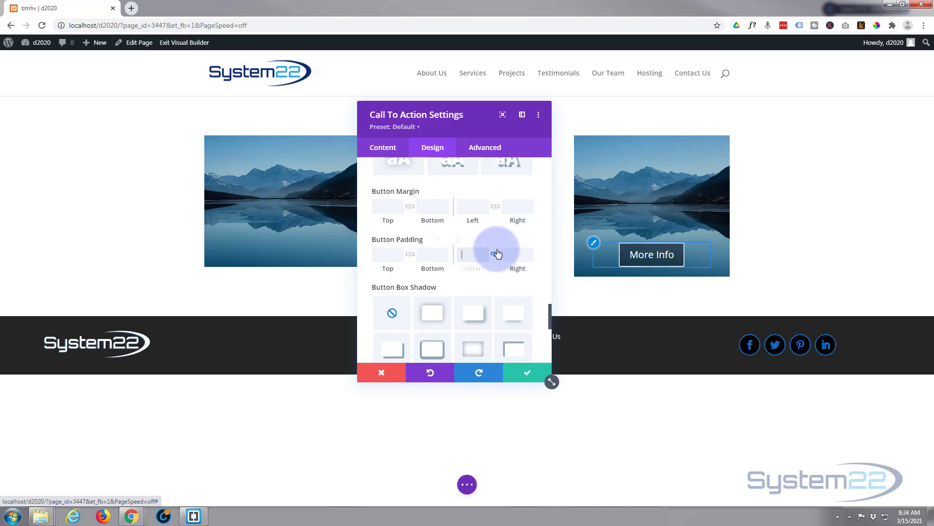
Step: Try a button text size of 12px and restore the default size
{"action": "scroll", "coordinate": [496, 243], "scroll_direction": "up", "scroll_amount": 3}
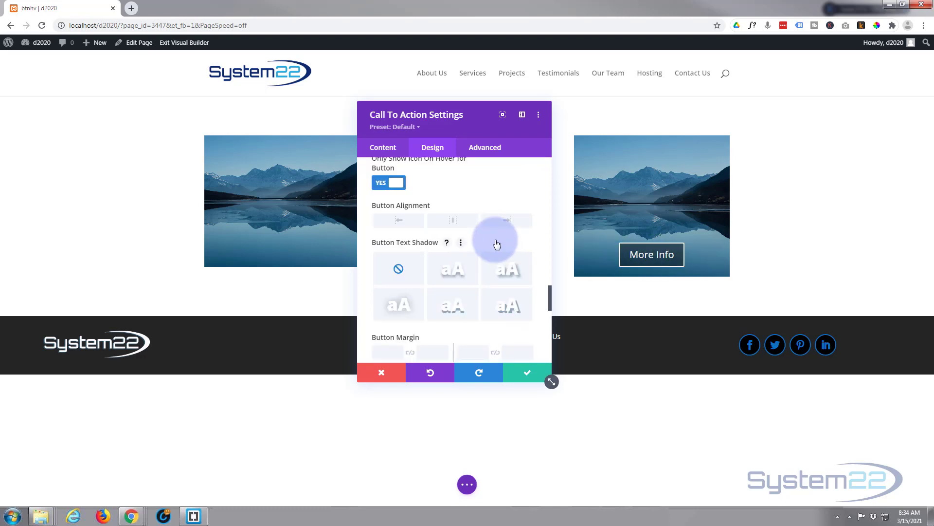
{"action": "scroll", "coordinate": [496, 243], "scroll_direction": "up", "scroll_amount": 7}
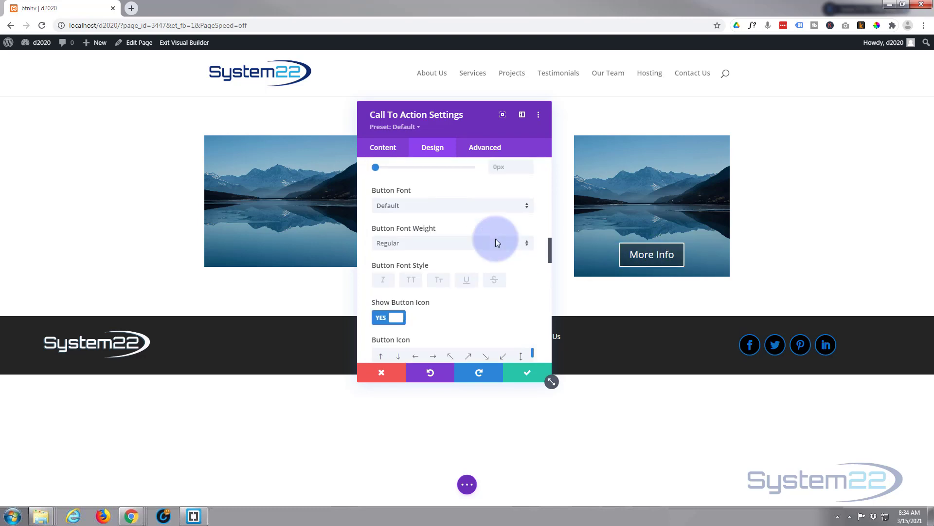
{"action": "scroll", "coordinate": [496, 242], "scroll_direction": "up", "scroll_amount": 6}
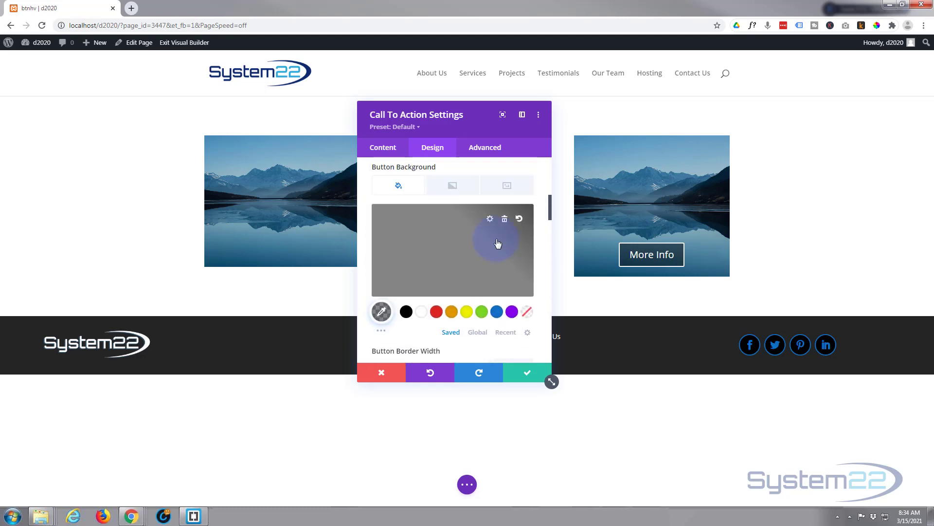
{"action": "scroll", "coordinate": [496, 244], "scroll_direction": "up", "scroll_amount": 4}
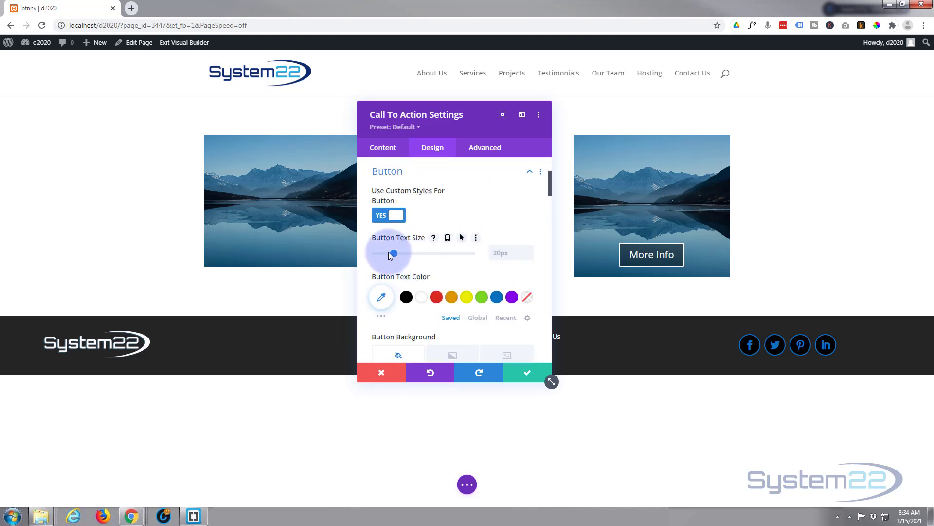
{"action": "left_click_drag", "start_coordinate": [394, 256], "coordinate": [386, 253]}
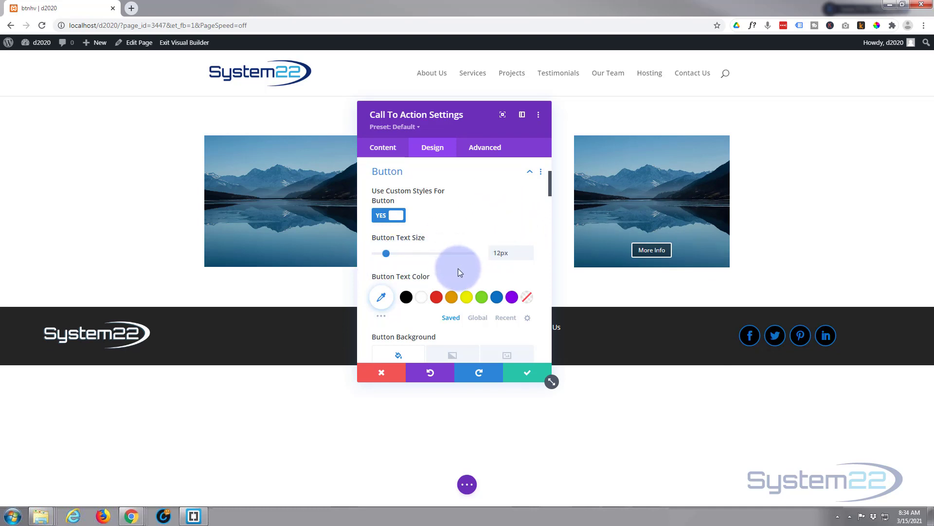
{"action": "left_click_drag", "start_coordinate": [519, 252], "coordinate": [487, 254]}
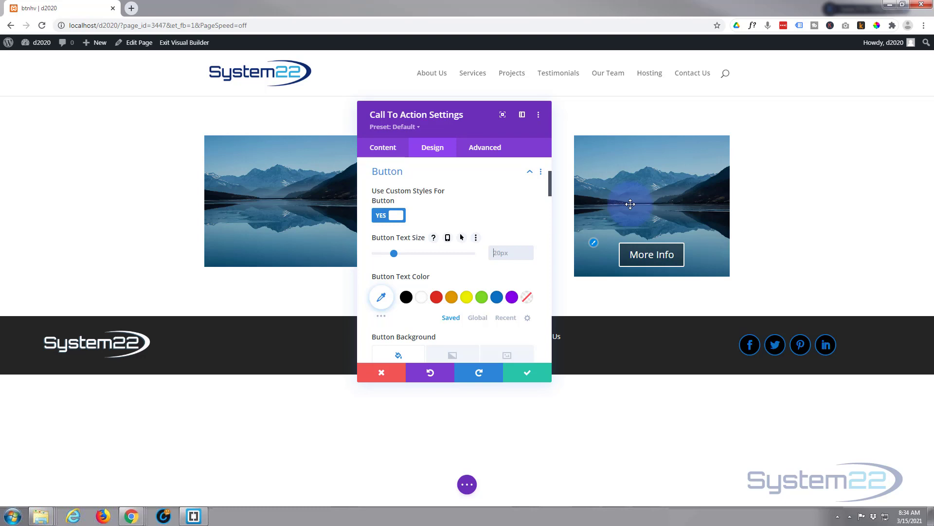
Step: Save the Call To Action module's settings
{"action": "left_click", "coordinate": [527, 376]}
{"action": "left_click", "coordinate": [528, 376]}
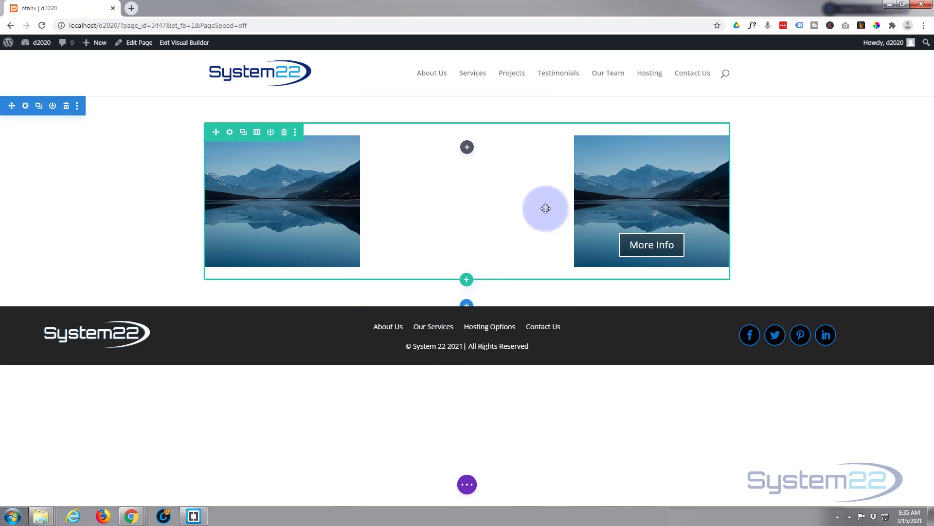
Step: Set the row's third column background to the pexels-pixabay-33545 boat sunset image and save the column and row settings
{"action": "left_click", "coordinate": [230, 135]}
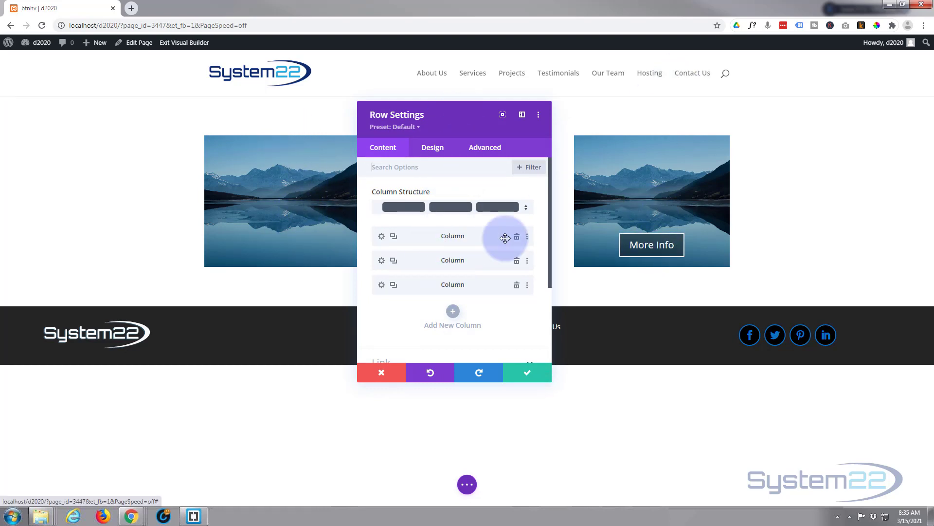
{"action": "left_click", "coordinate": [382, 284]}
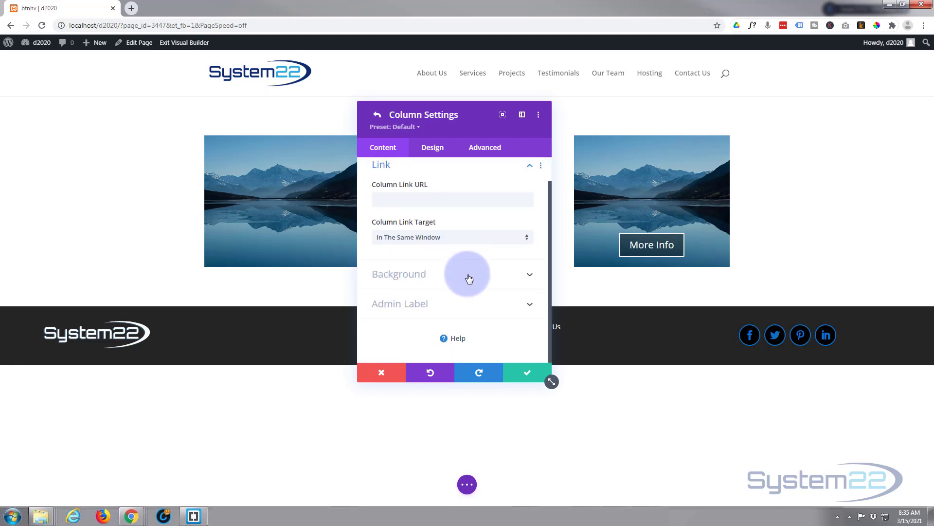
{"action": "left_click", "coordinate": [468, 277]}
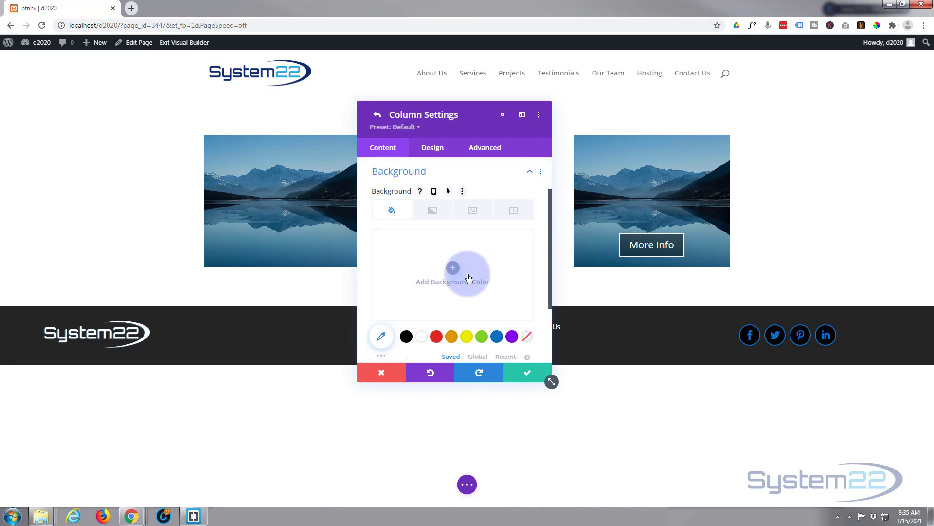
{"action": "left_click", "coordinate": [474, 211]}
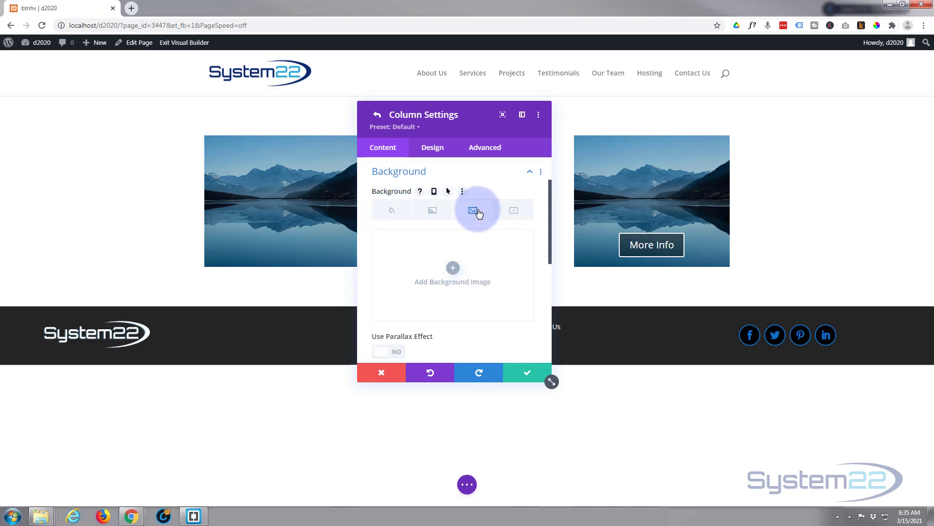
{"action": "left_click", "coordinate": [448, 269]}
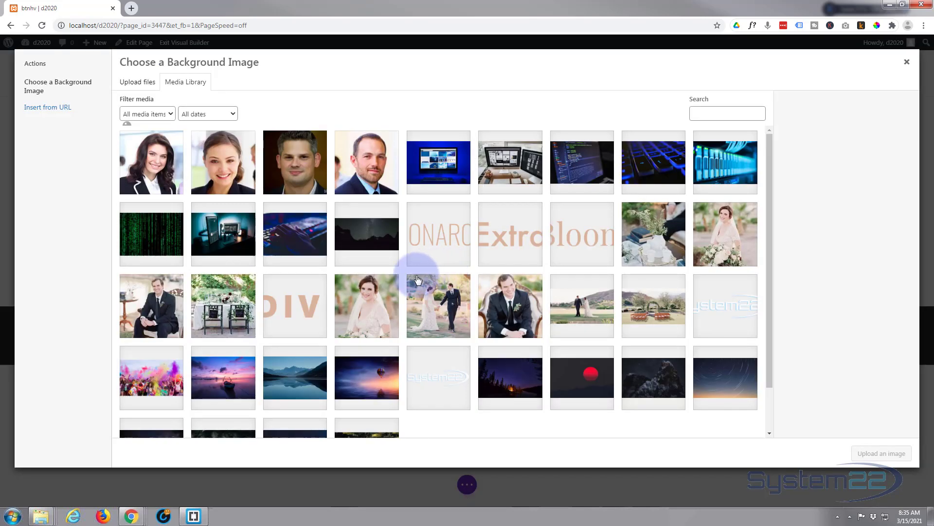
{"action": "left_click", "coordinate": [223, 376]}
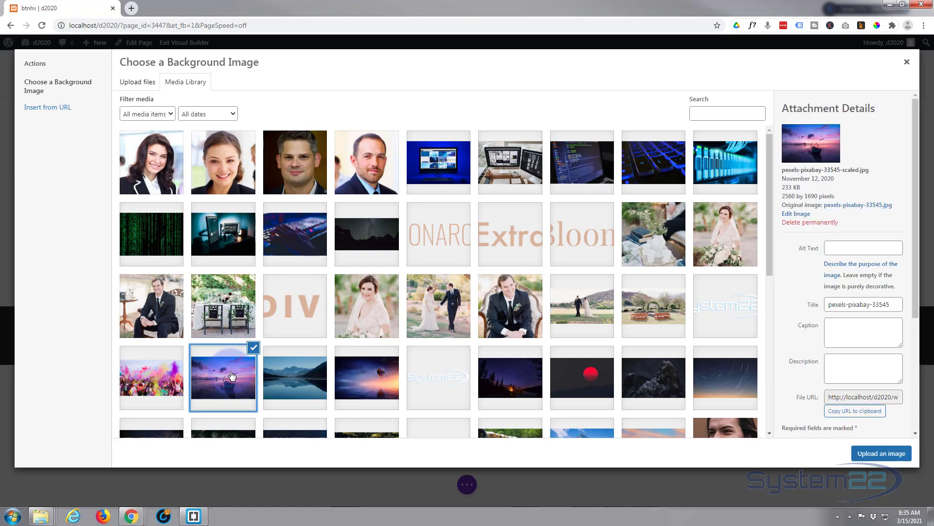
{"action": "left_click", "coordinate": [876, 453]}
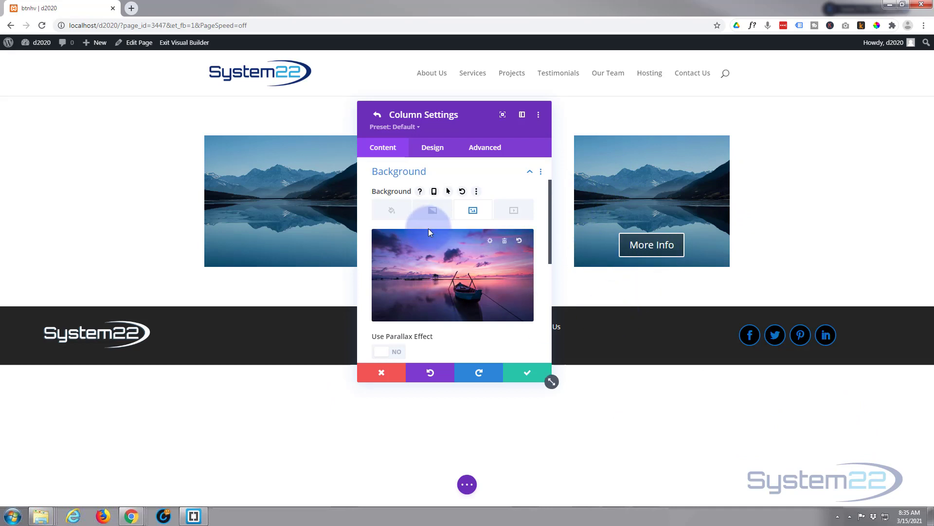
{"action": "left_click", "coordinate": [526, 370]}
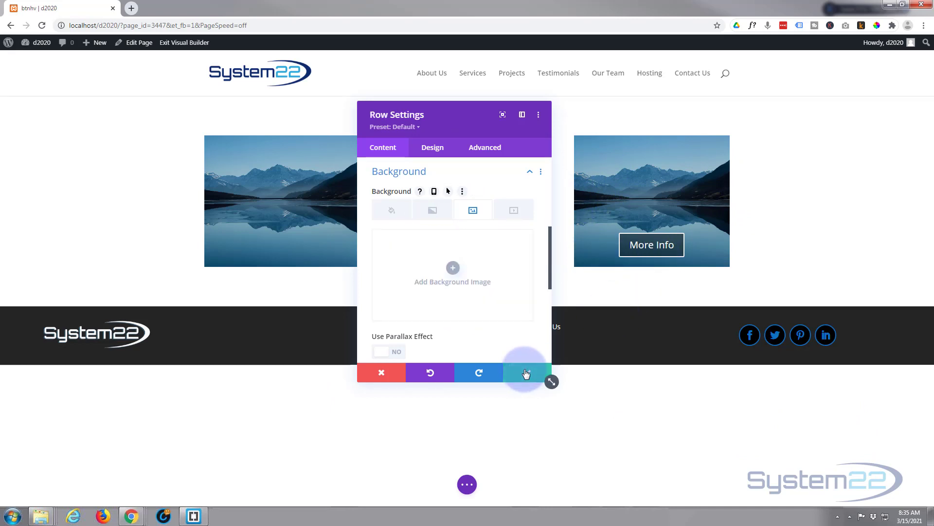
{"action": "left_click", "coordinate": [526, 373]}
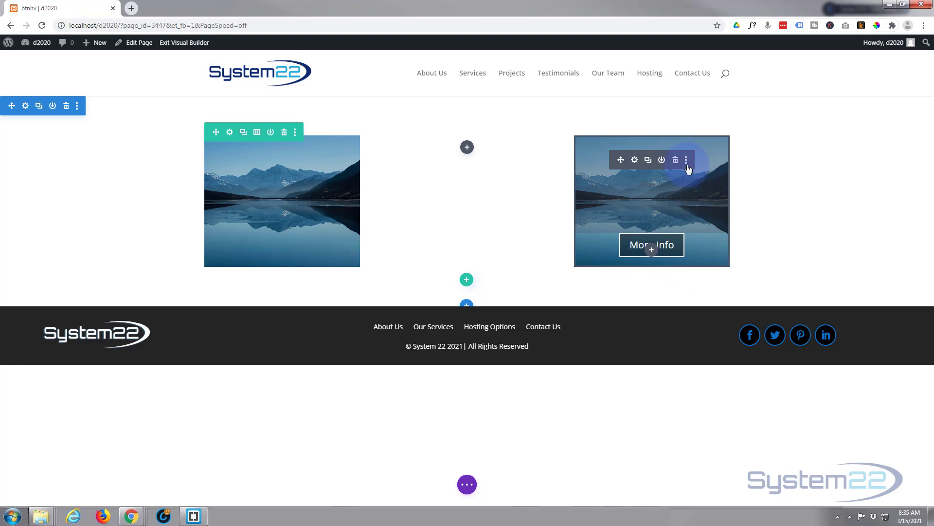
Step: In the Call To Action module's filters, enable hover options for opacity, with 0% as default and 100% on hover
{"action": "left_click", "coordinate": [635, 161]}
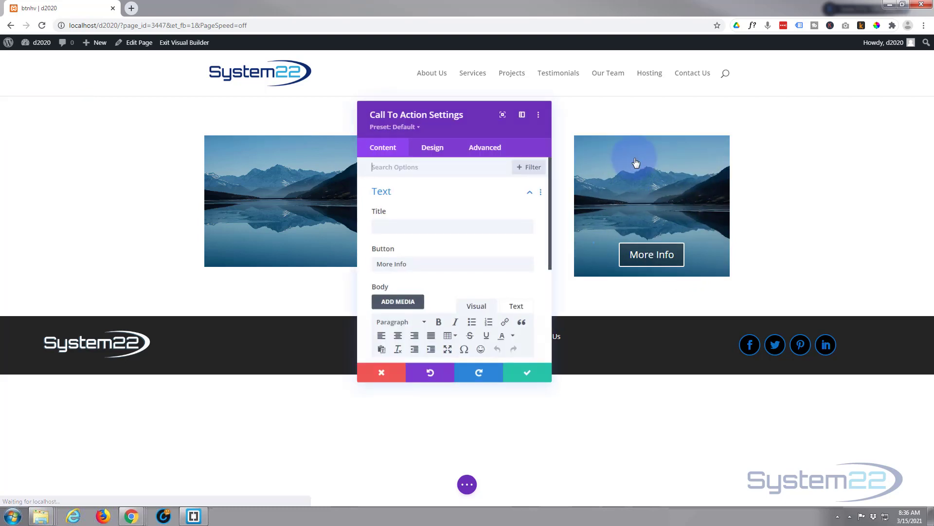
{"action": "left_click", "coordinate": [432, 147]}
{"action": "scroll", "coordinate": [444, 316], "scroll_direction": "down", "scroll_amount": 2}
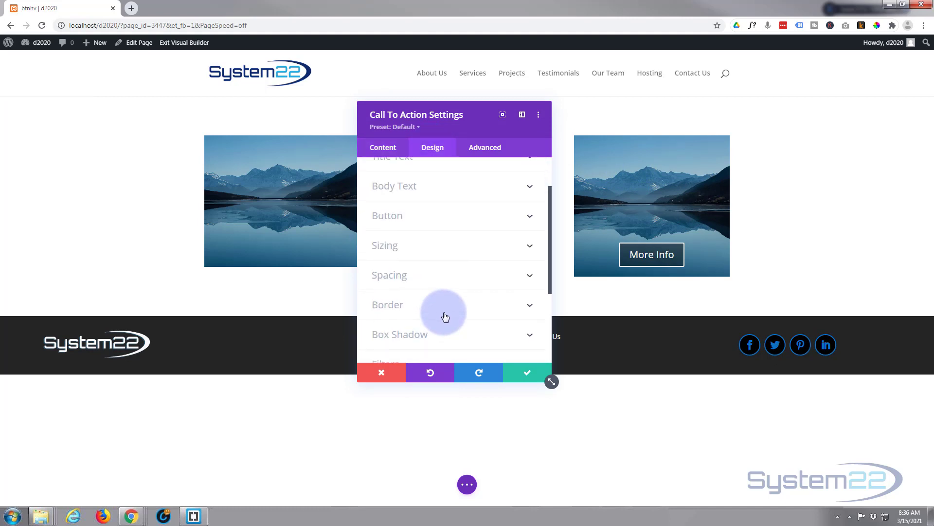
{"action": "scroll", "coordinate": [444, 317], "scroll_direction": "down", "scroll_amount": 2}
{"action": "left_click", "coordinate": [451, 291]}
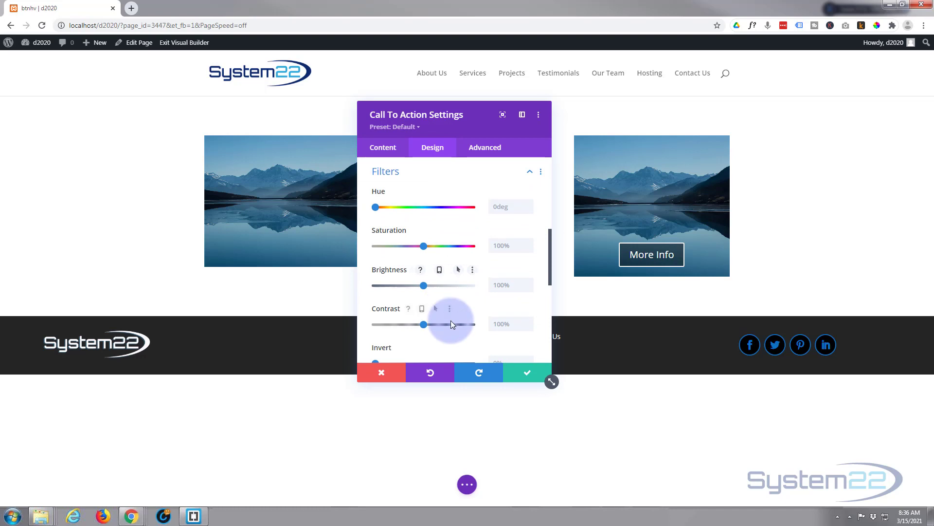
{"action": "scroll", "coordinate": [451, 320], "scroll_direction": "down", "scroll_amount": 2}
{"action": "scroll", "coordinate": [450, 320], "scroll_direction": "down", "scroll_amount": 1}
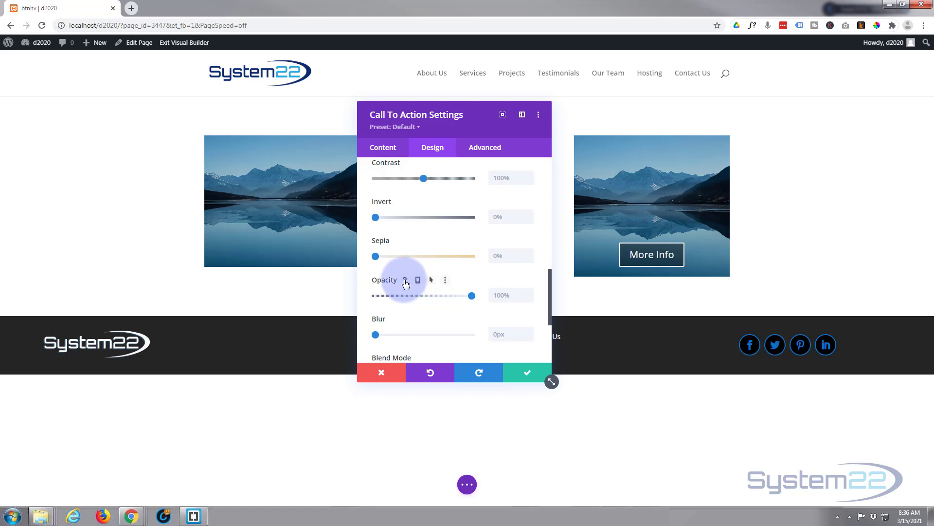
{"action": "left_click", "coordinate": [431, 280]}
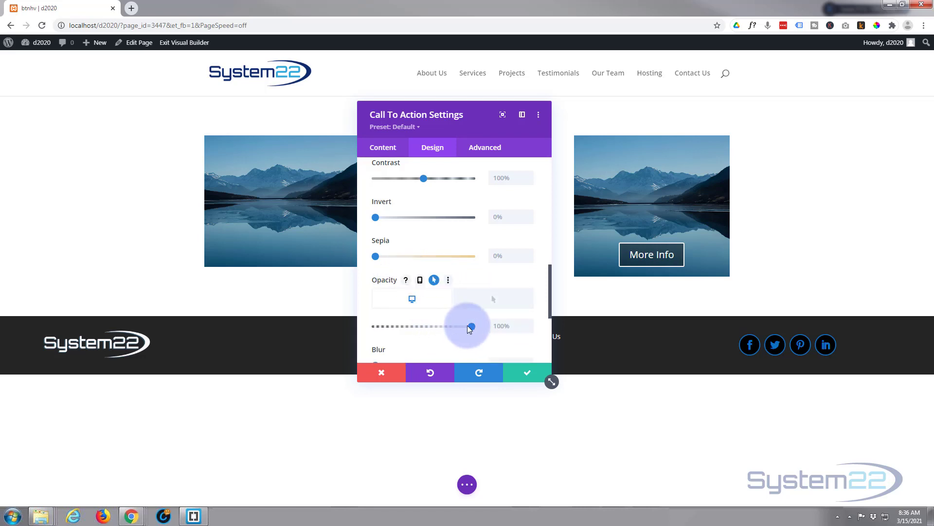
{"action": "left_click_drag", "start_coordinate": [470, 329], "coordinate": [372, 329]}
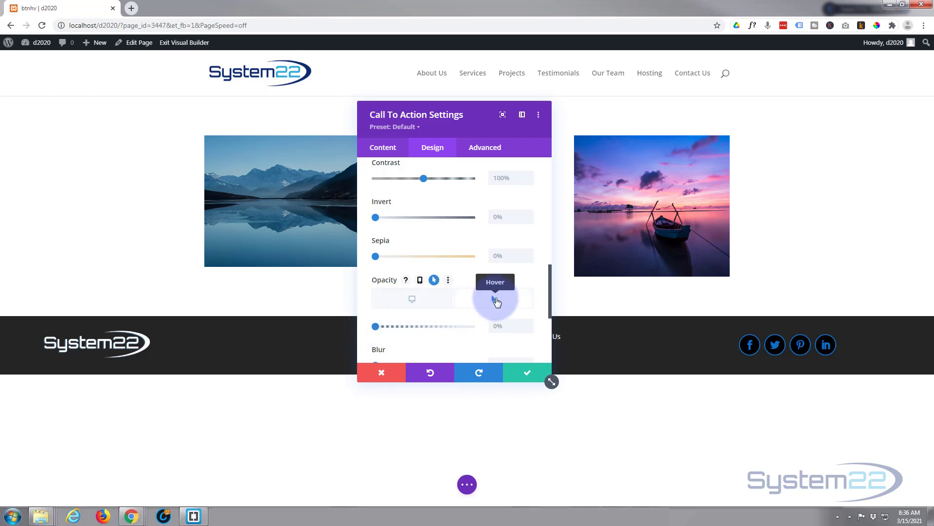
{"action": "left_click", "coordinate": [497, 302]}
{"action": "left_click_drag", "start_coordinate": [375, 326], "coordinate": [484, 328]}
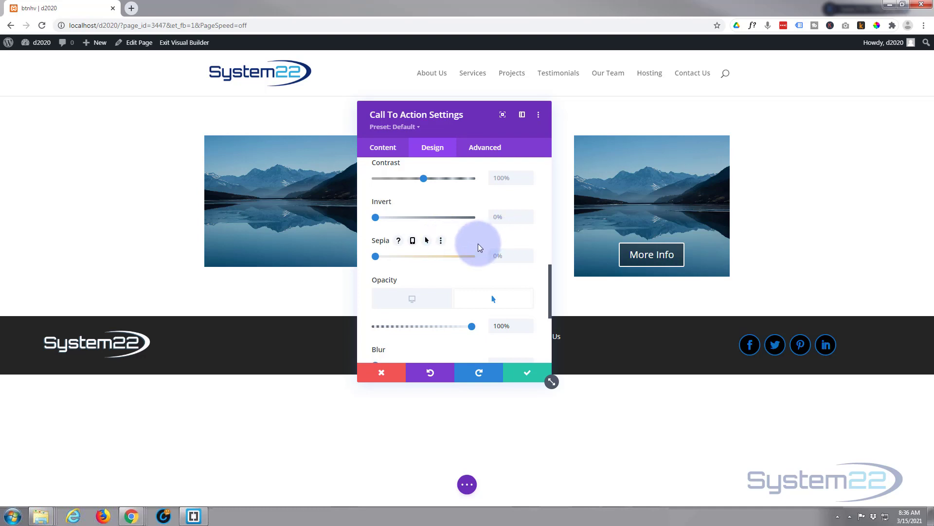
Step: Enable hover options for the module's hue filter, with 359deg as default and 0deg on hover
{"action": "scroll", "coordinate": [478, 243], "scroll_direction": "up", "scroll_amount": 5}
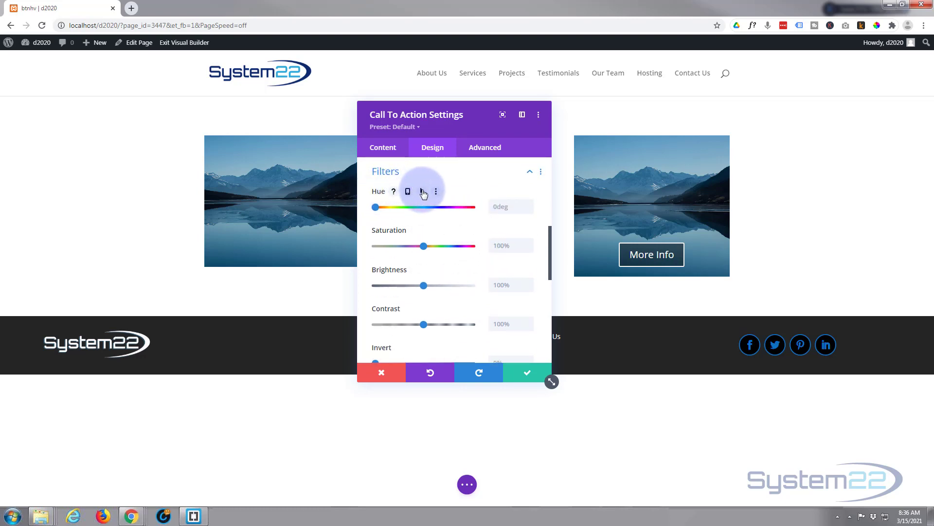
{"action": "left_click", "coordinate": [422, 192]}
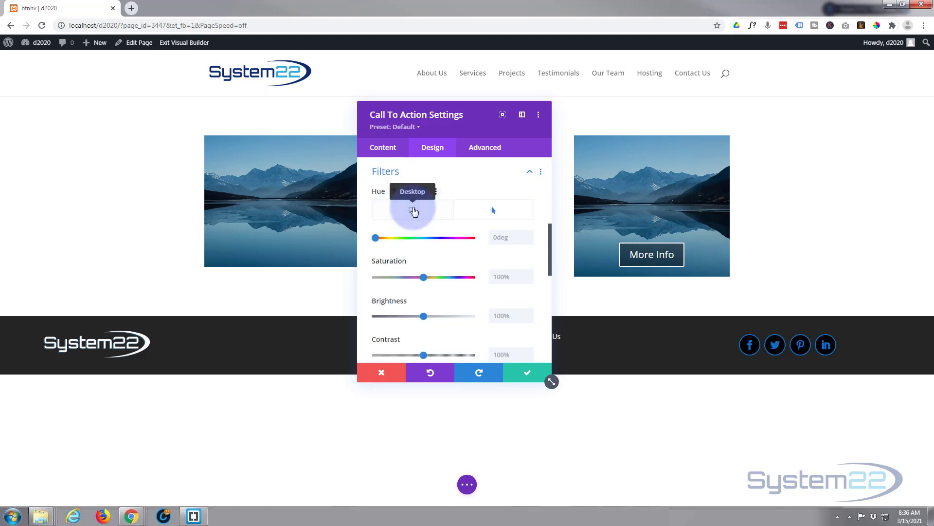
{"action": "left_click", "coordinate": [414, 211]}
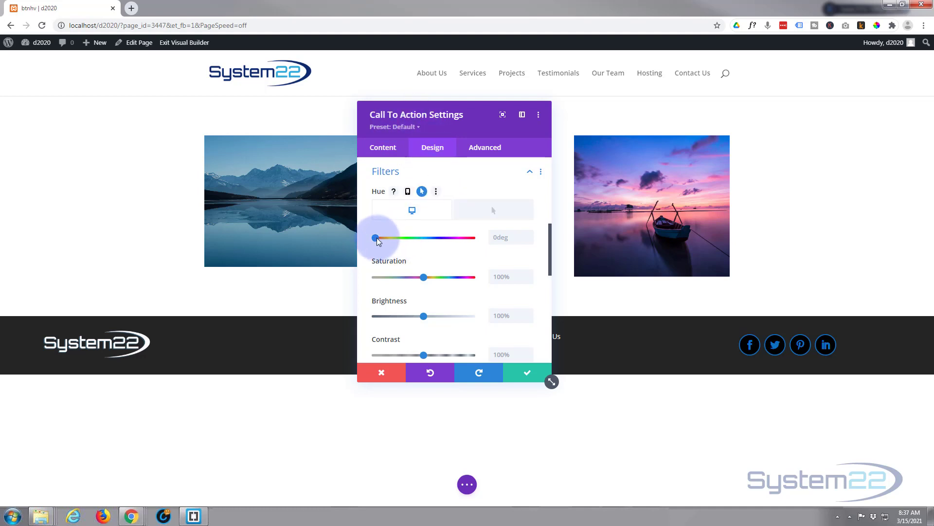
{"action": "left_click_drag", "start_coordinate": [376, 238], "coordinate": [482, 242]}
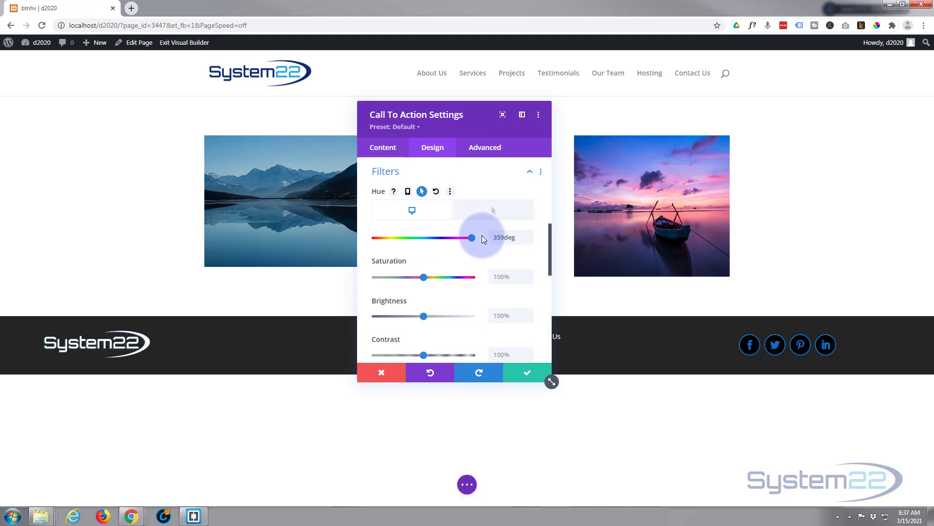
{"action": "left_click", "coordinate": [494, 211]}
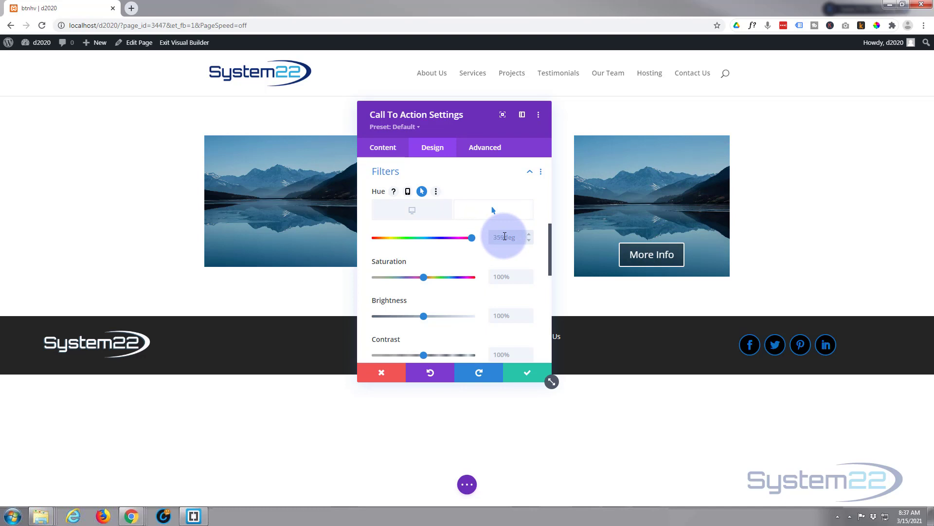
{"action": "left_click", "coordinate": [506, 238]}
{"action": "type", "text": "0deg"}
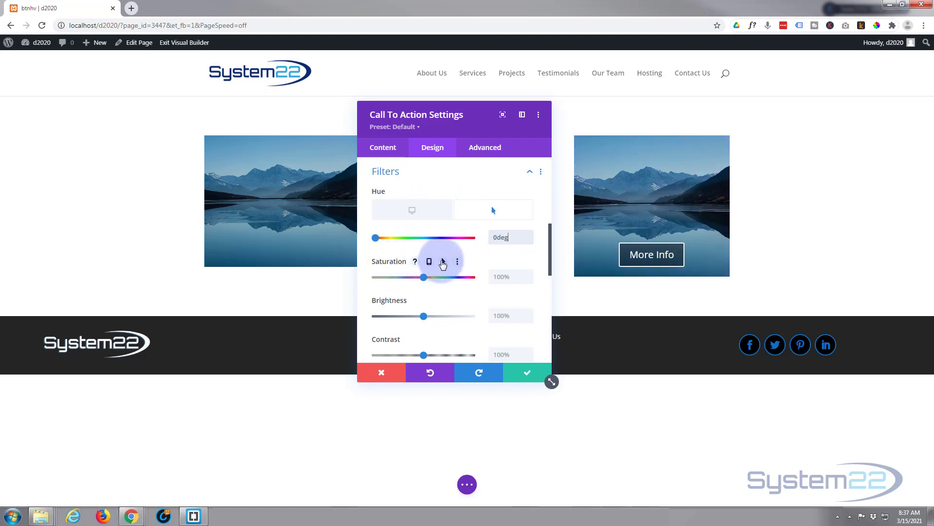
Step: Enable hover options for the saturation filter and set its default saturation to 200%
{"action": "left_click", "coordinate": [442, 263]}
{"action": "left_click", "coordinate": [412, 281]}
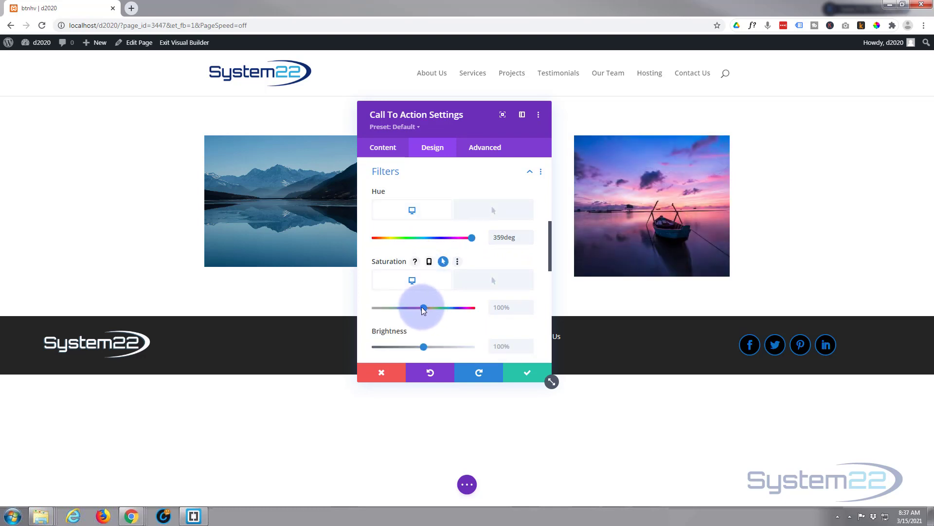
{"action": "left_click_drag", "start_coordinate": [423, 308], "coordinate": [487, 308]}
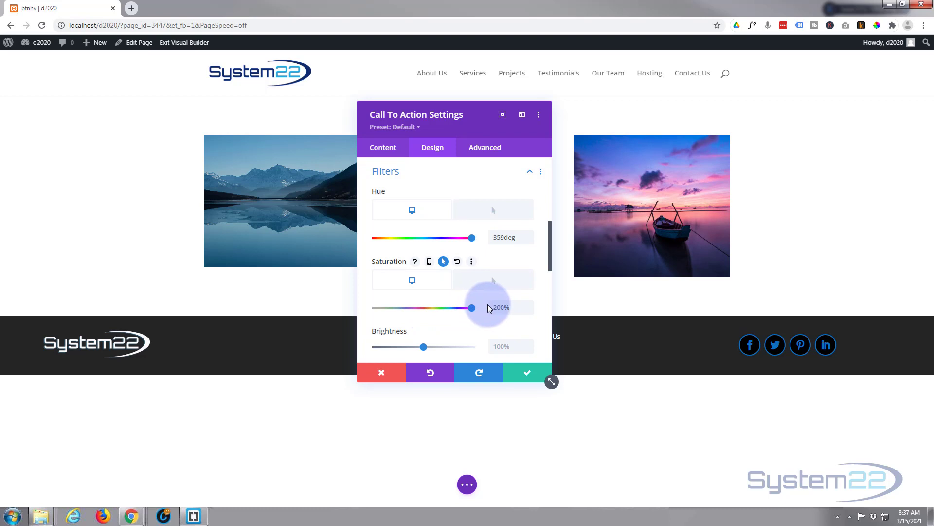
Step: Compare the module's default and hover opacity states, and set the default opacity to 100%
{"action": "scroll", "coordinate": [445, 322], "scroll_direction": "down", "scroll_amount": 2}
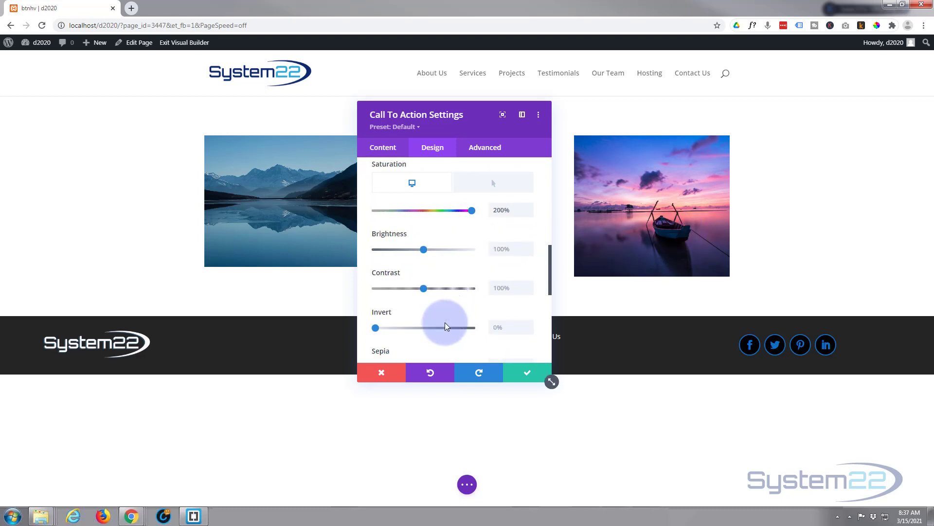
{"action": "scroll", "coordinate": [444, 322], "scroll_direction": "down", "scroll_amount": 5}
{"action": "scroll", "coordinate": [445, 323], "scroll_direction": "up", "scroll_amount": 2}
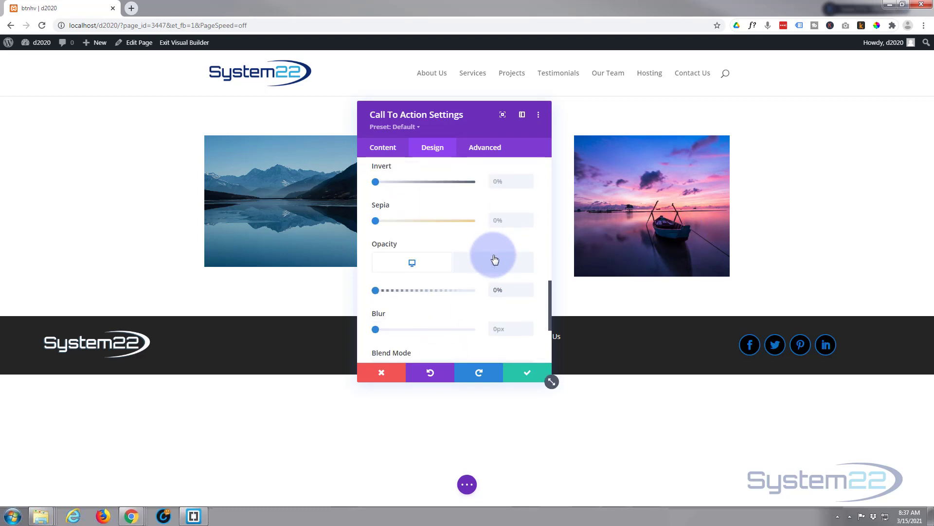
{"action": "left_click", "coordinate": [495, 259]}
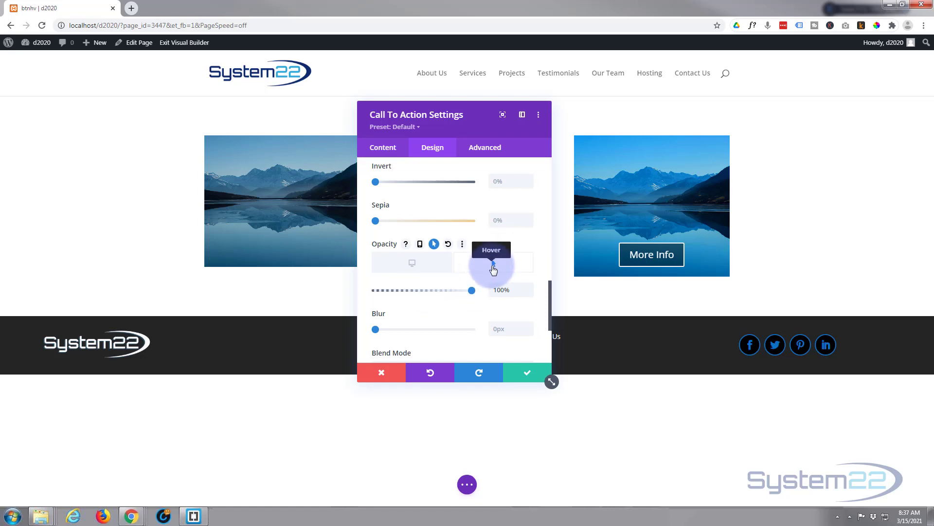
{"action": "left_click", "coordinate": [431, 265]}
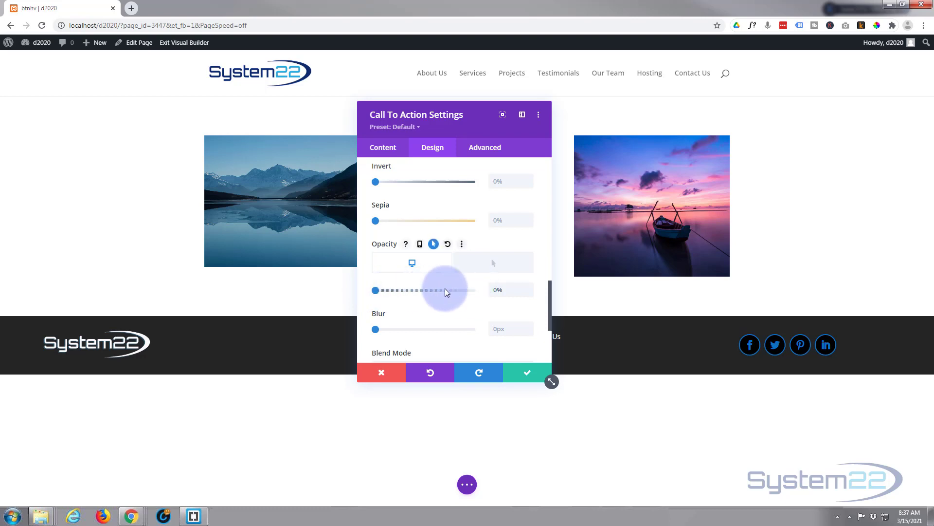
{"action": "left_click_drag", "start_coordinate": [447, 291], "coordinate": [480, 290]}
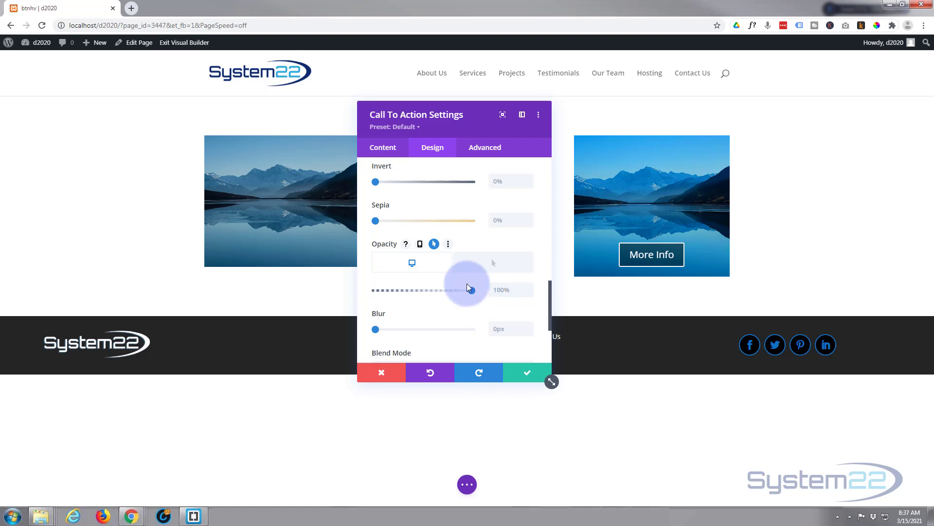
Step: Readjust the module's default saturation to 200% and set its default hue to 271deg
{"action": "scroll", "coordinate": [466, 283], "scroll_direction": "up", "scroll_amount": 3}
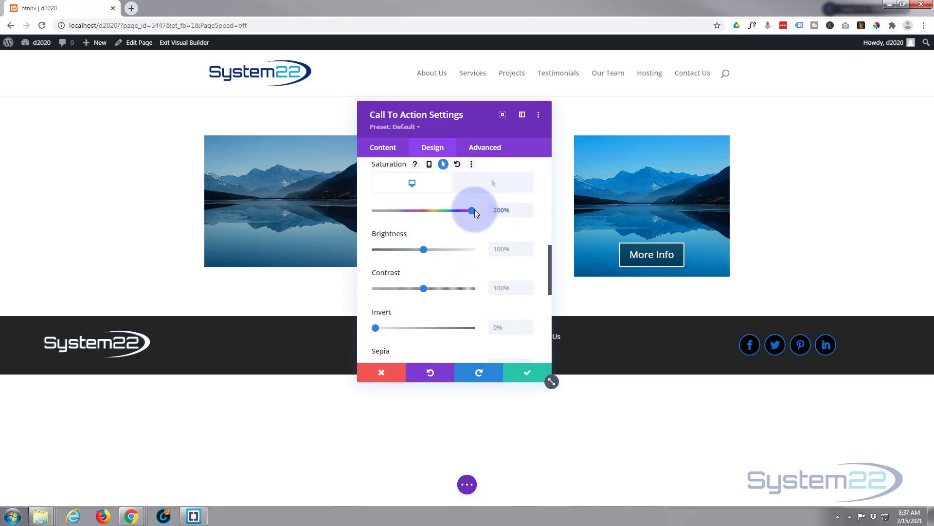
{"action": "left_click_drag", "start_coordinate": [453, 208], "coordinate": [480, 209]}
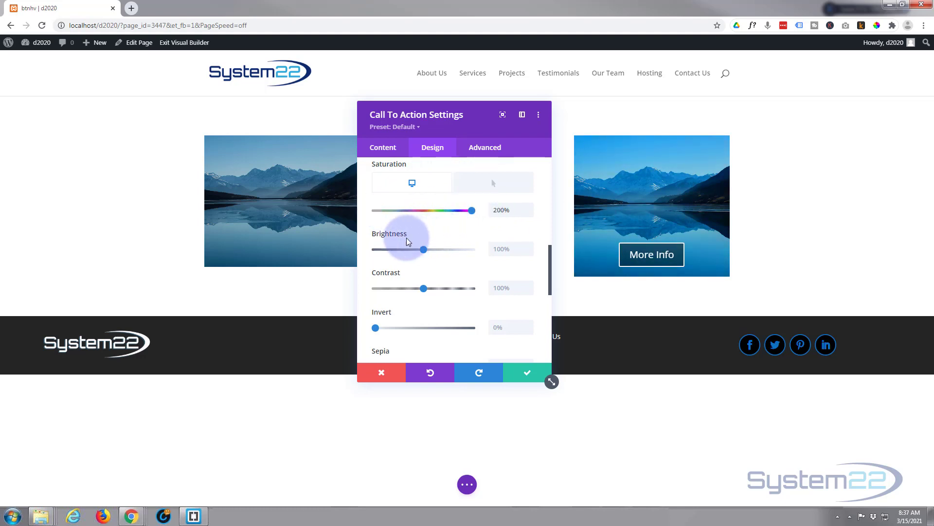
{"action": "scroll", "coordinate": [415, 257], "scroll_direction": "up", "scroll_amount": 2}
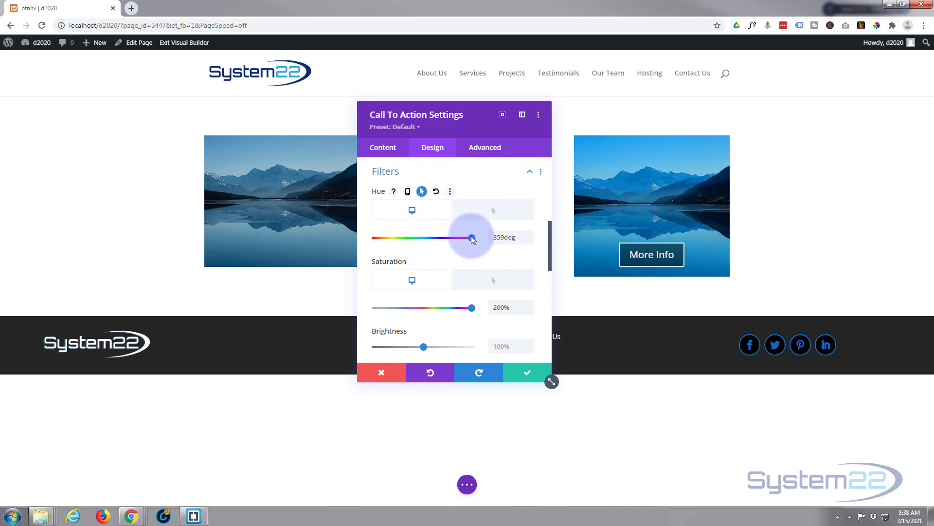
{"action": "left_click_drag", "start_coordinate": [471, 238], "coordinate": [450, 244]}
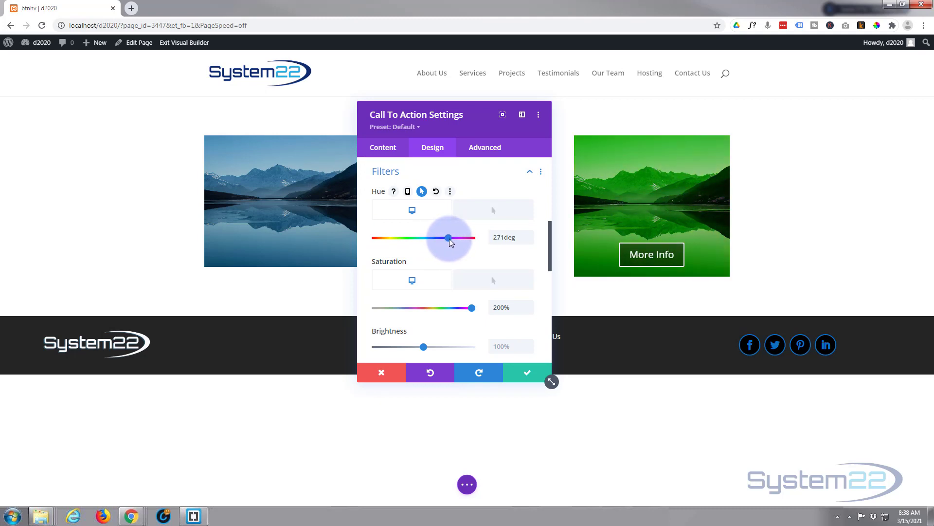
{"action": "scroll", "coordinate": [450, 250], "scroll_direction": "down", "scroll_amount": 3}
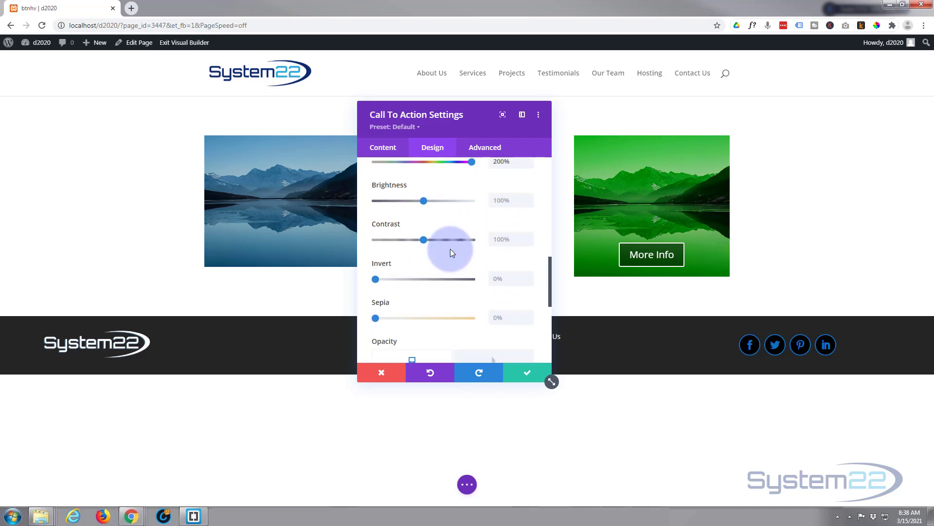
{"action": "scroll", "coordinate": [451, 249], "scroll_direction": "down", "scroll_amount": 1}
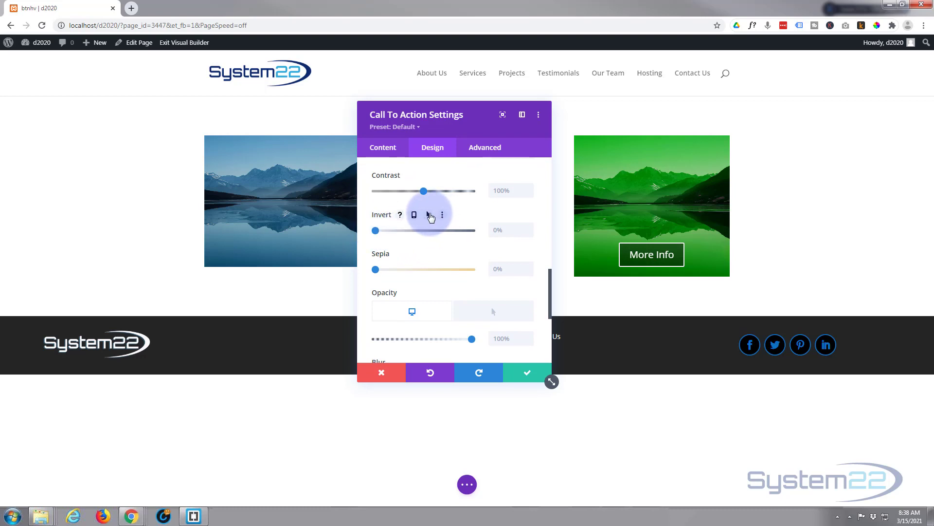
Step: Enable hover options for the module's invert filter, with 100% as default and 0% on hover
{"action": "left_click", "coordinate": [428, 214]}
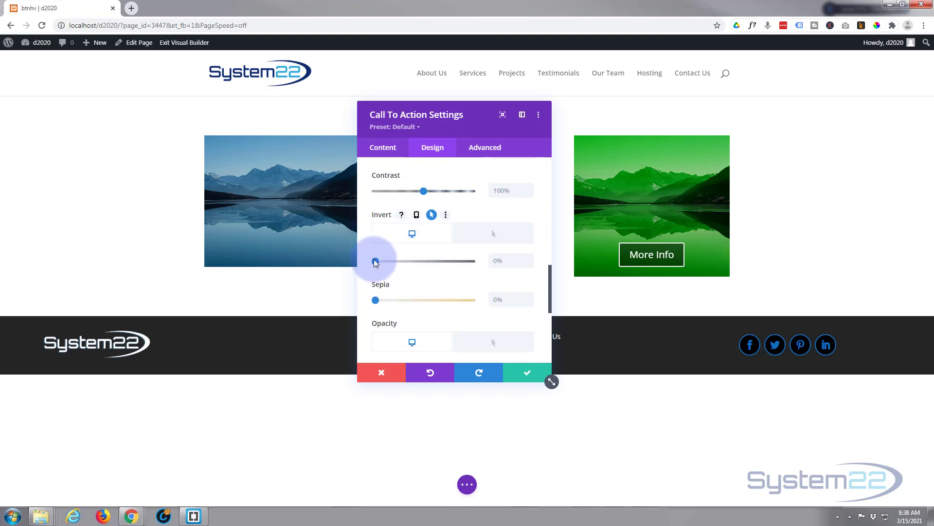
{"action": "left_click_drag", "start_coordinate": [375, 261], "coordinate": [480, 266]}
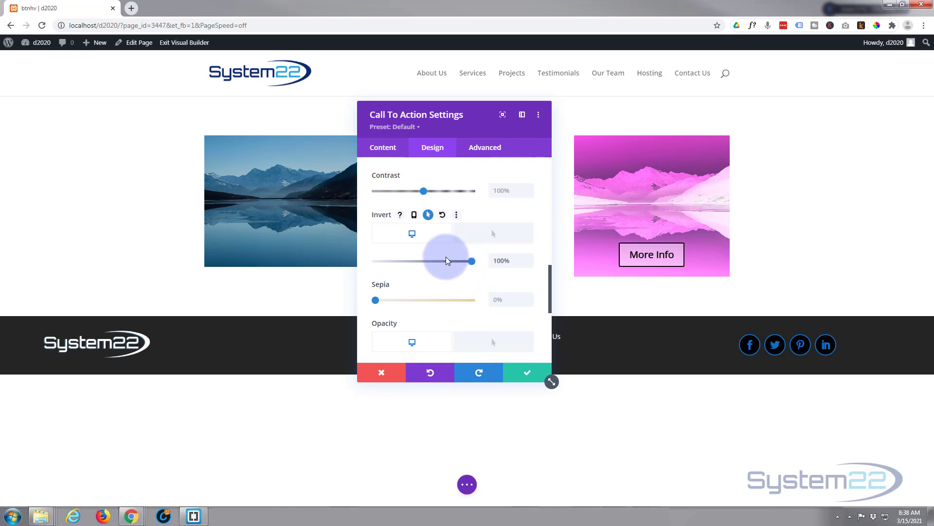
{"action": "left_click", "coordinate": [485, 239]}
{"action": "left_click", "coordinate": [471, 261]}
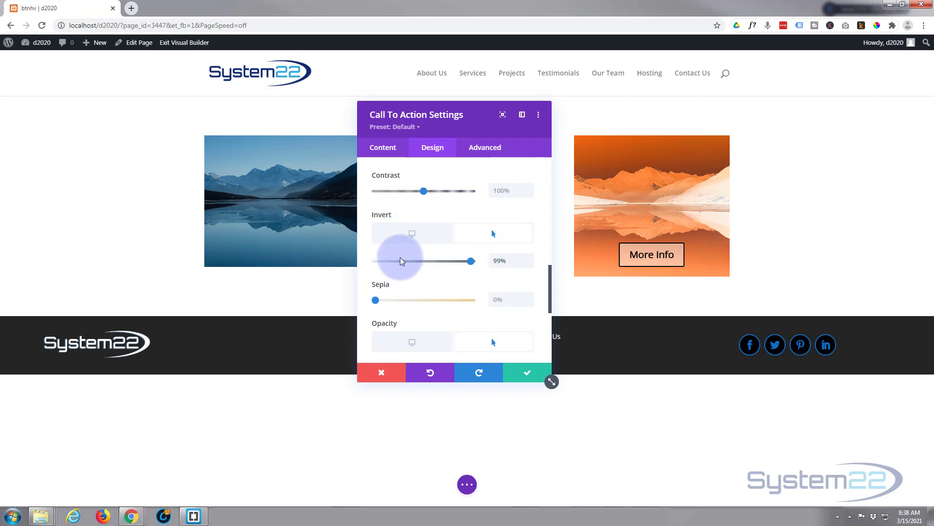
{"action": "left_click_drag", "start_coordinate": [402, 261], "coordinate": [348, 261]}
Step: Set the module's hover saturation to 100% and compare the default and hover filter states
{"action": "scroll", "coordinate": [456, 252], "scroll_direction": "up", "scroll_amount": 3}
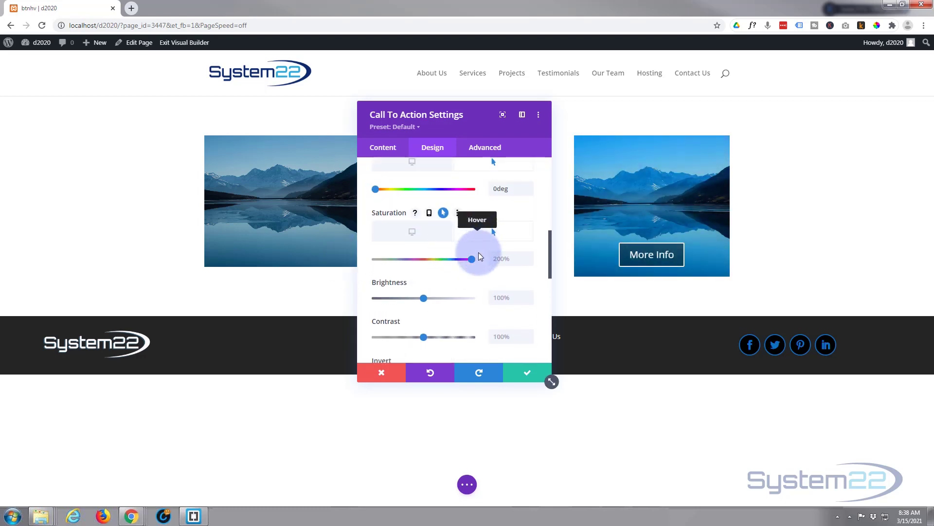
{"action": "left_click_drag", "start_coordinate": [471, 259], "coordinate": [423, 262]}
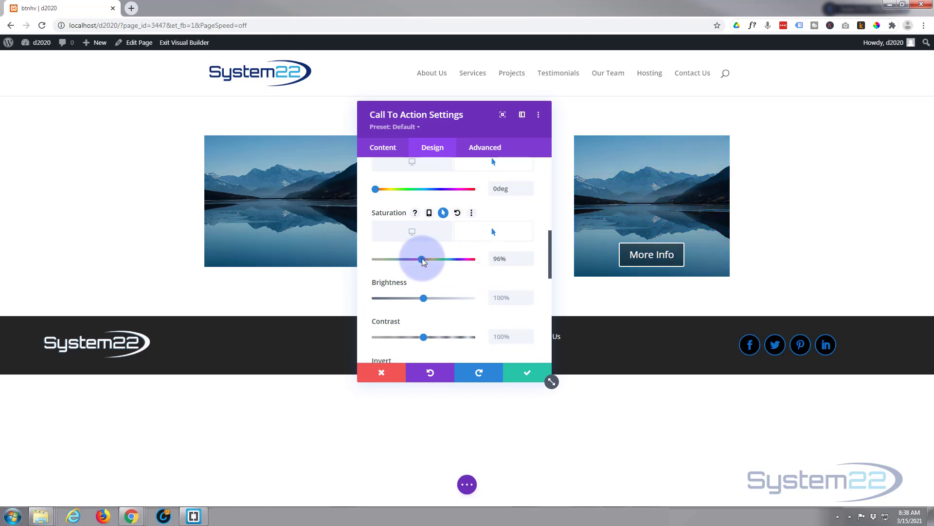
{"action": "left_click", "coordinate": [529, 256]}
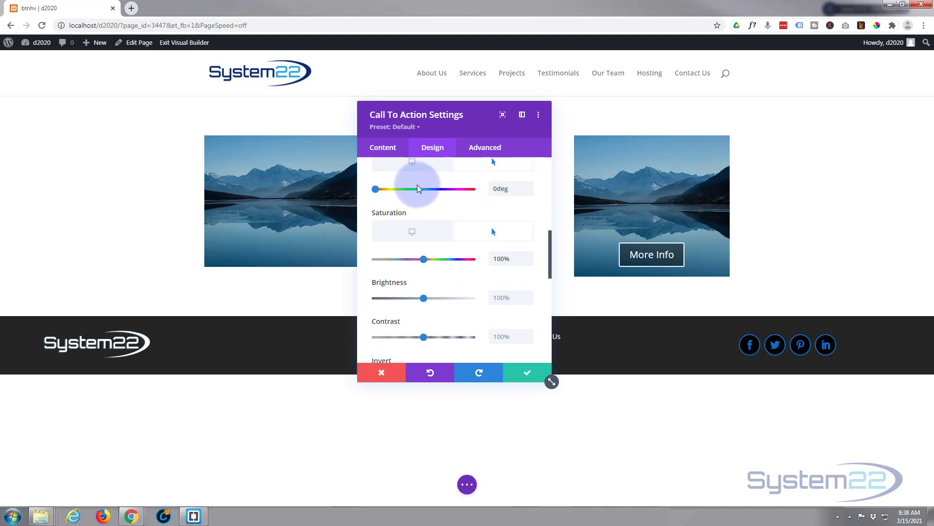
{"action": "left_click", "coordinate": [413, 165]}
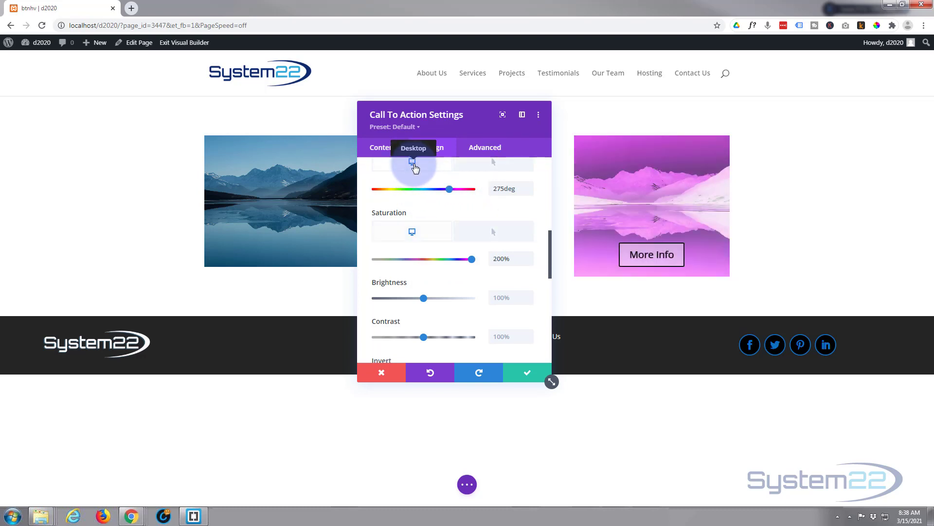
{"action": "left_click", "coordinate": [490, 166]}
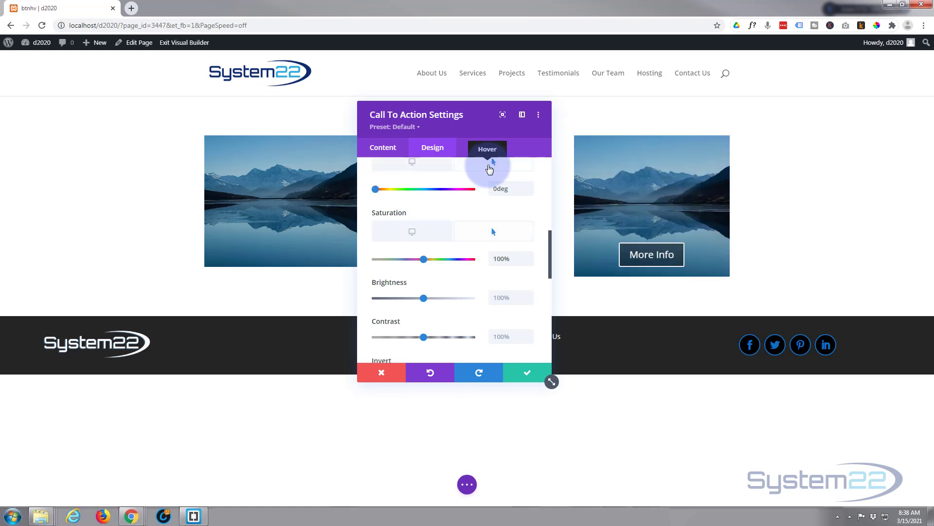
Step: Set the module's default opacity to 0% and compare it with the hover state
{"action": "scroll", "coordinate": [484, 236], "scroll_direction": "down", "scroll_amount": 5}
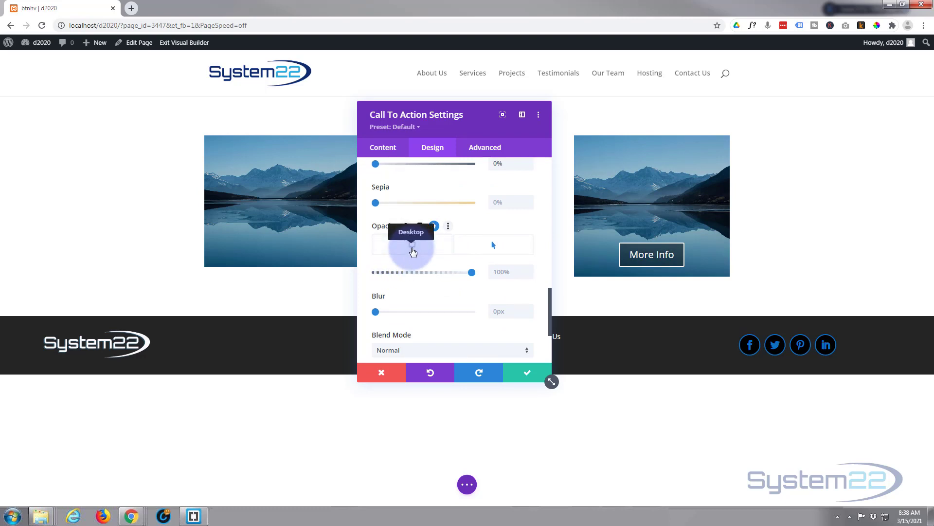
{"action": "left_click", "coordinate": [414, 251]}
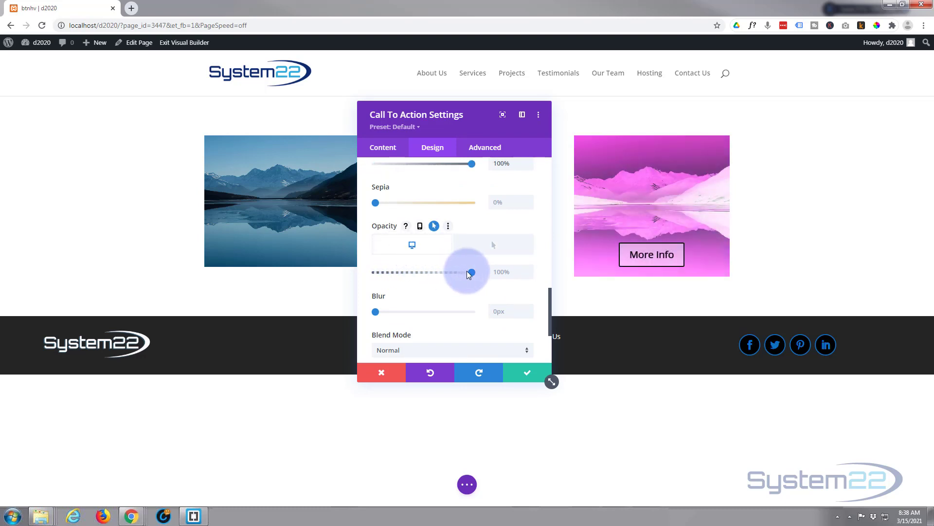
{"action": "left_click_drag", "start_coordinate": [472, 273], "coordinate": [376, 273]}
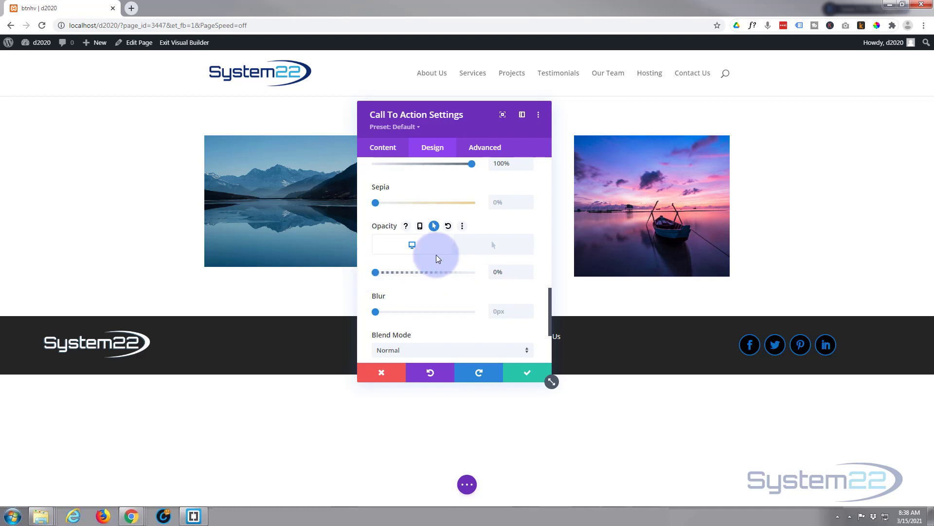
{"action": "left_click", "coordinate": [495, 248]}
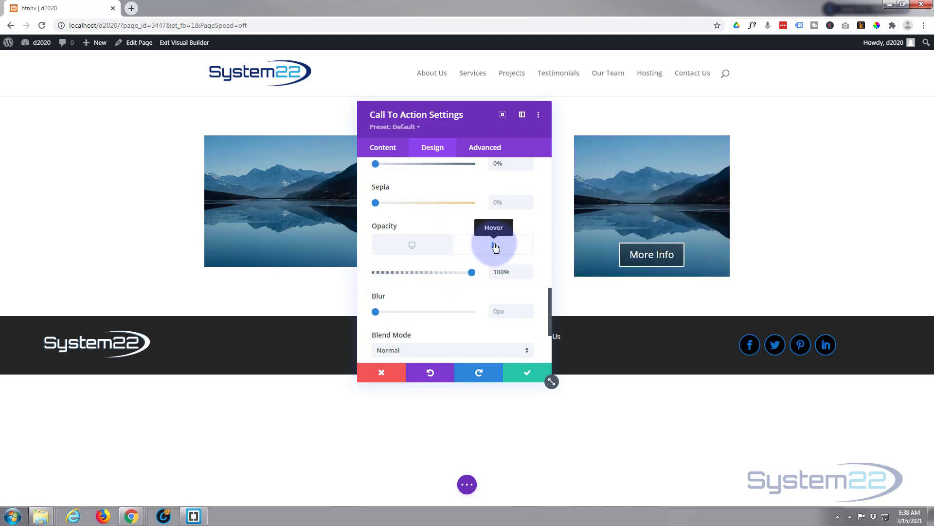
{"action": "left_click", "coordinate": [431, 244]}
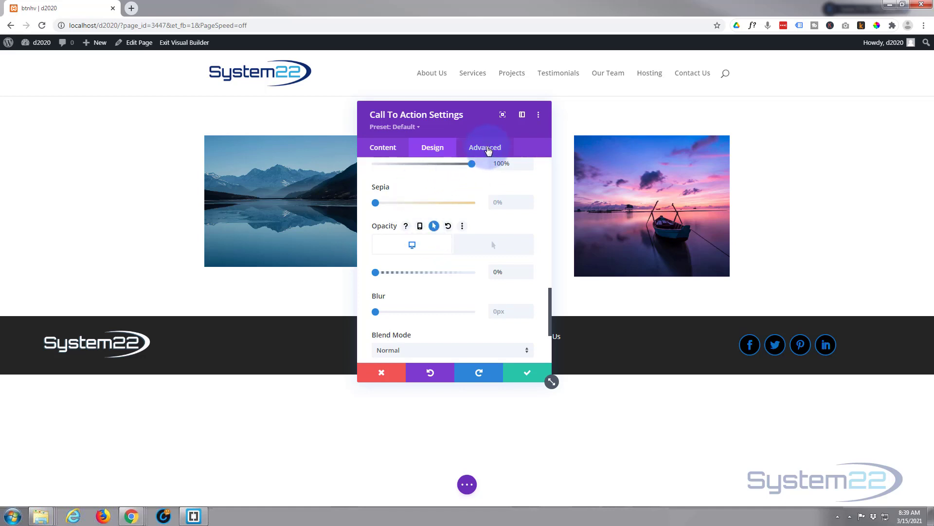
Step: Set the module's transition duration to 3000ms and its transition speed curve to Ease-In-Out
{"action": "left_click", "coordinate": [488, 151]}
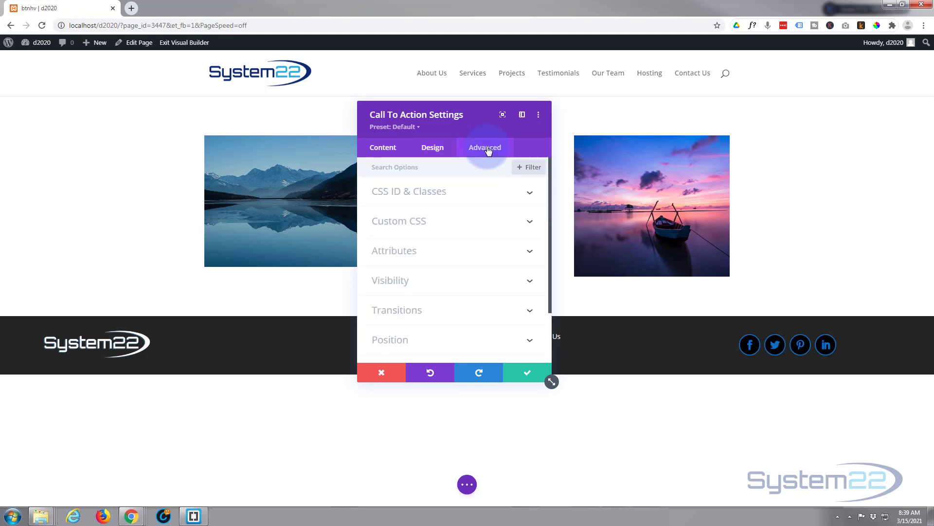
{"action": "left_click", "coordinate": [475, 312]}
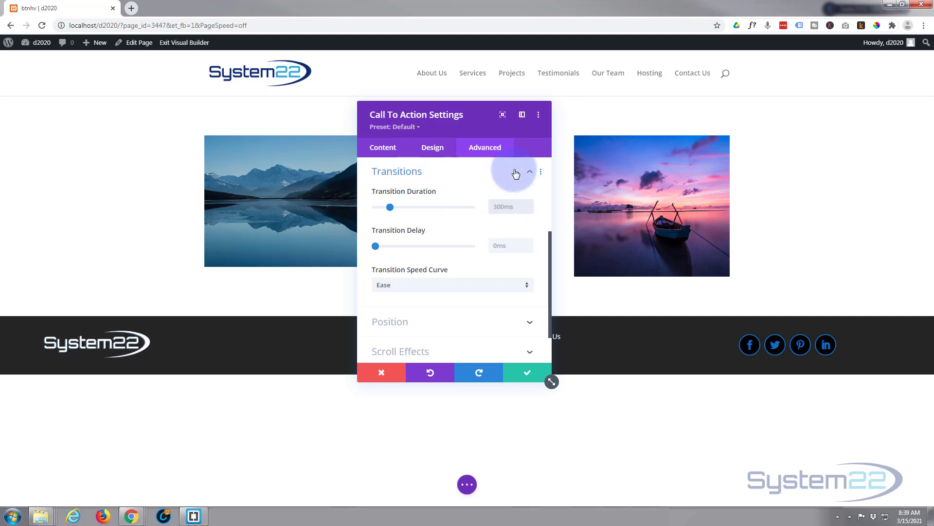
{"action": "type", "text": "3000ms"}
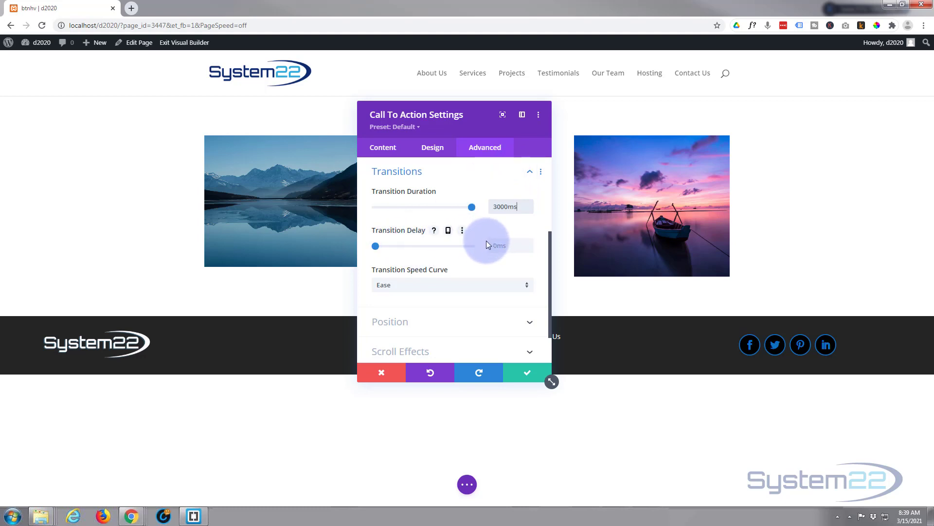
{"action": "left_click", "coordinate": [450, 286]}
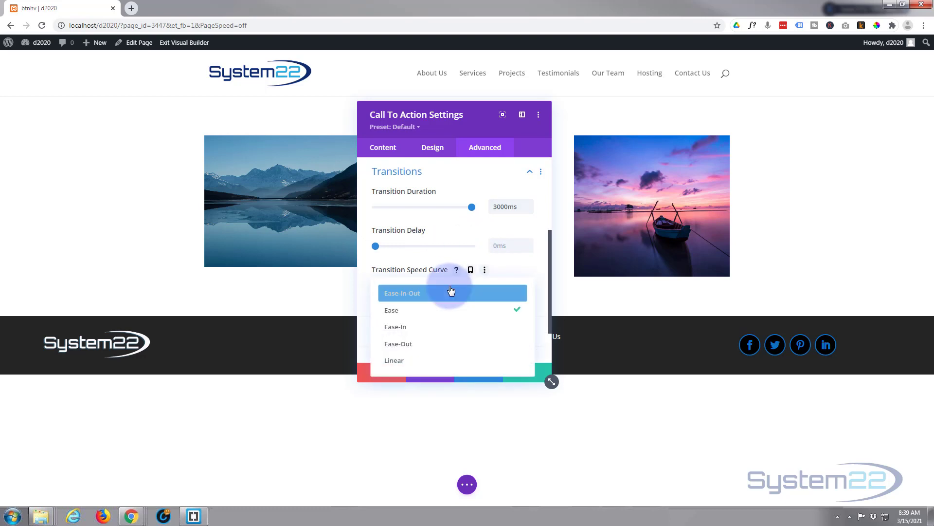
{"action": "left_click", "coordinate": [412, 295]}
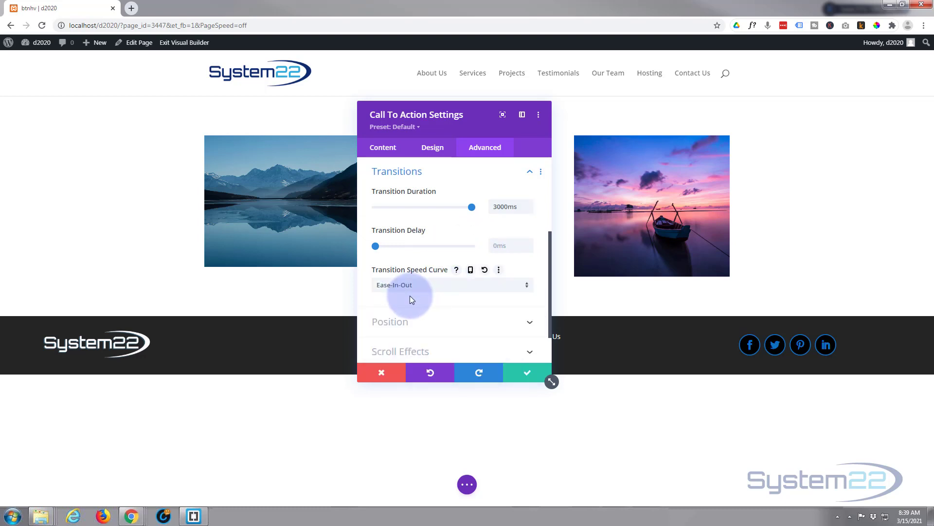
{"action": "left_click", "coordinate": [418, 286]}
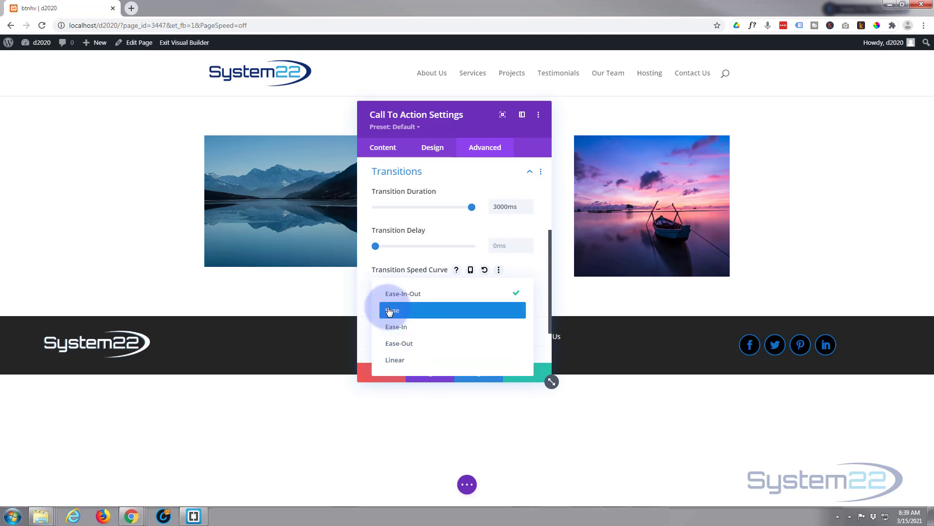
{"action": "left_click", "coordinate": [363, 285]}
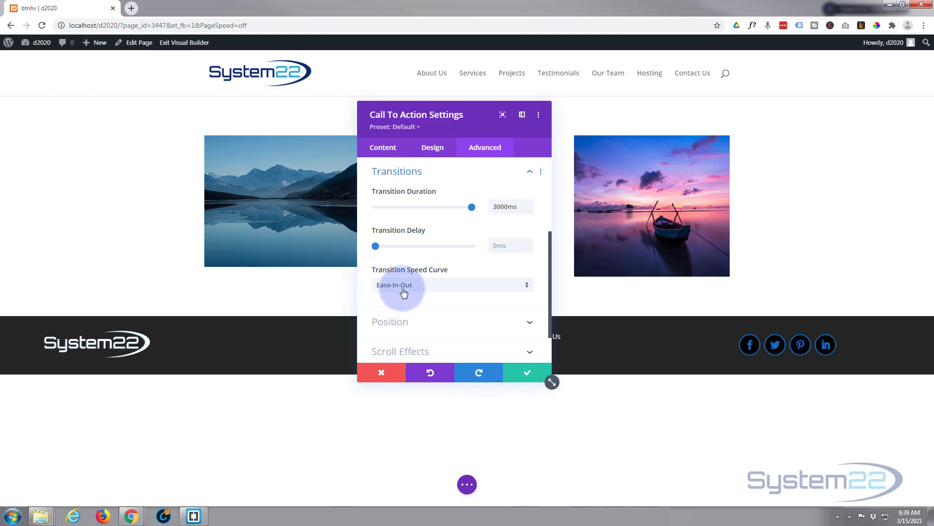
Step: Save the Call To Action module's settings and save the page as a draft
{"action": "left_click", "coordinate": [529, 378]}
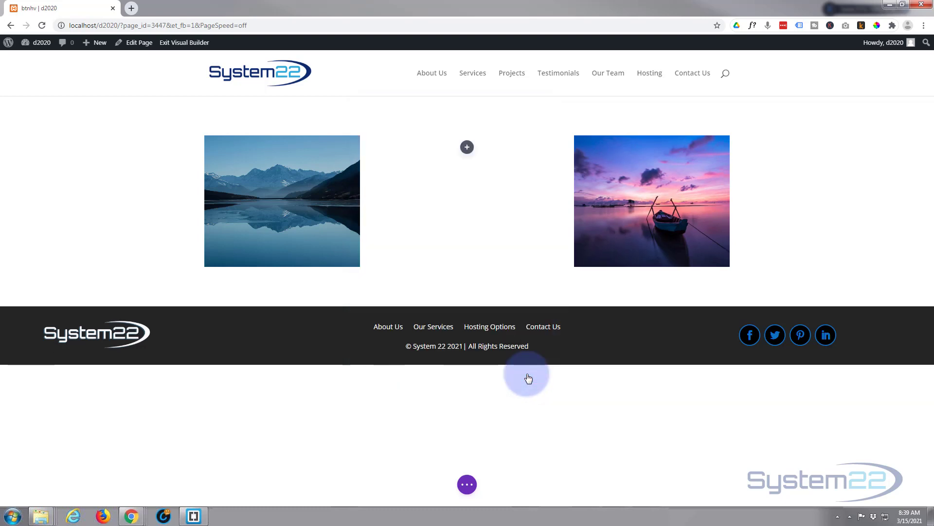
{"action": "left_click", "coordinate": [468, 485]}
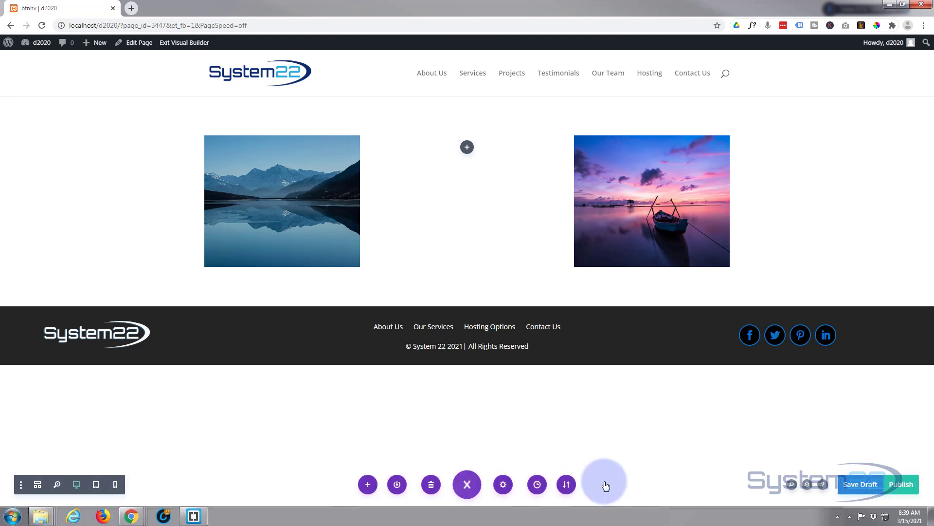
{"action": "left_click", "coordinate": [860, 484]}
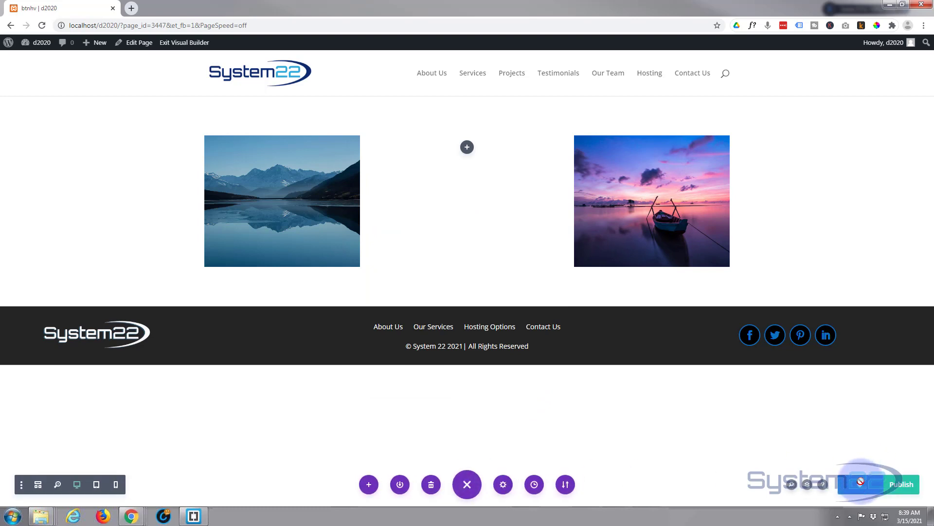
Step: Exit the Visual Builder and preview the hover effects of both image modules on the page
{"action": "left_click", "coordinate": [181, 43]}
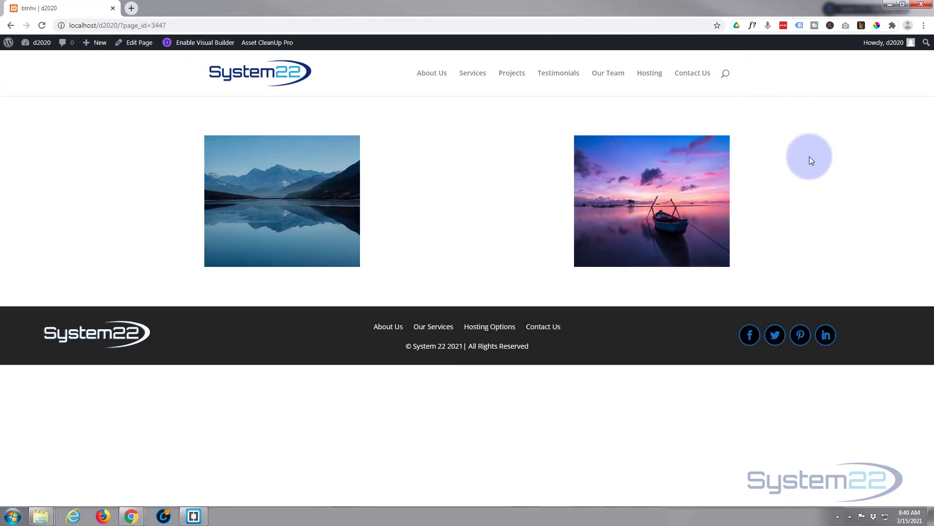
{"action": "mouse_move", "coordinate": [715, 181]}
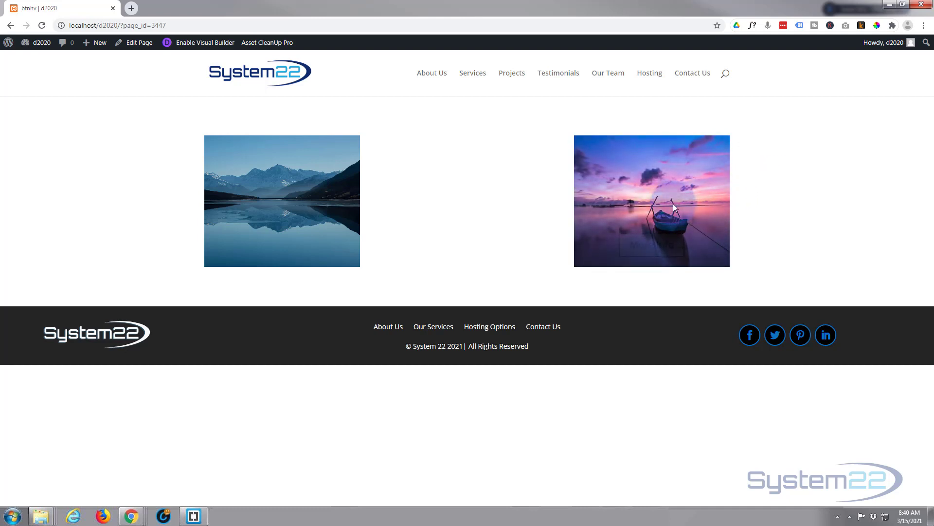
{"action": "mouse_move", "coordinate": [673, 203]}
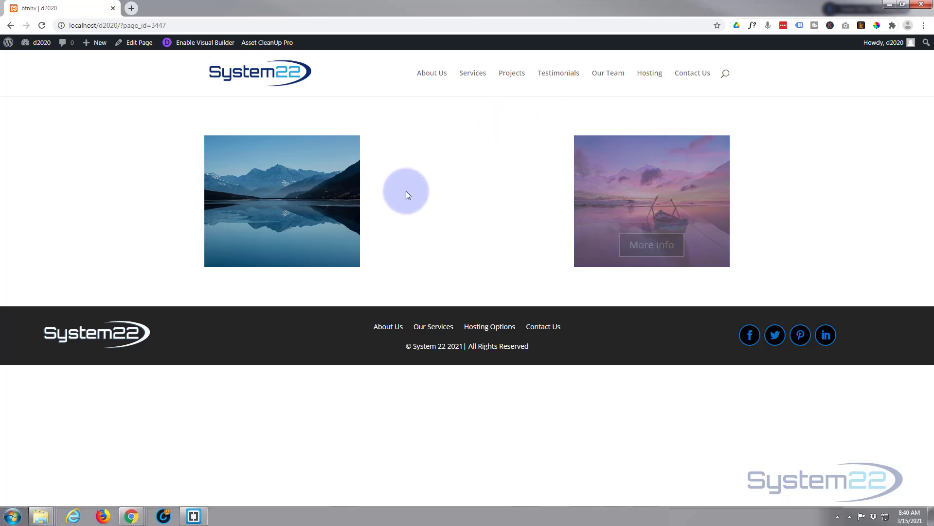
{"action": "mouse_move", "coordinate": [260, 216]}
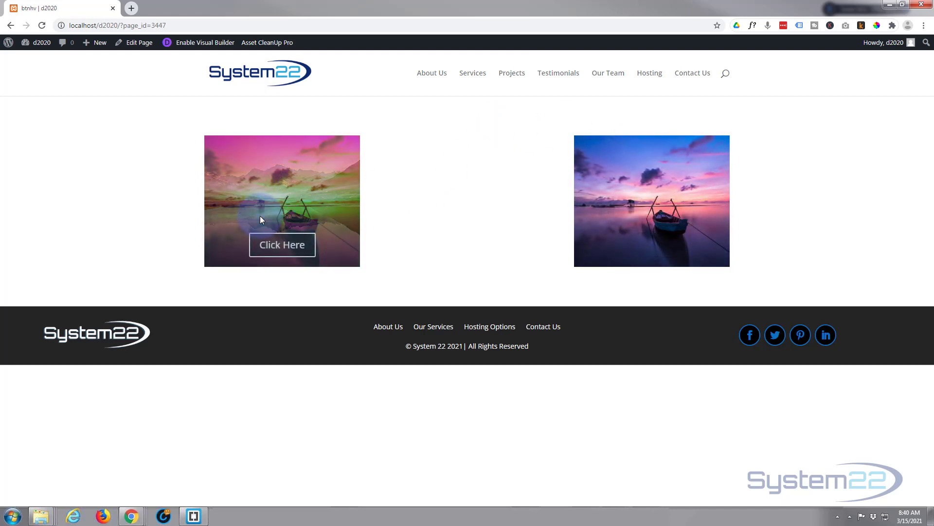